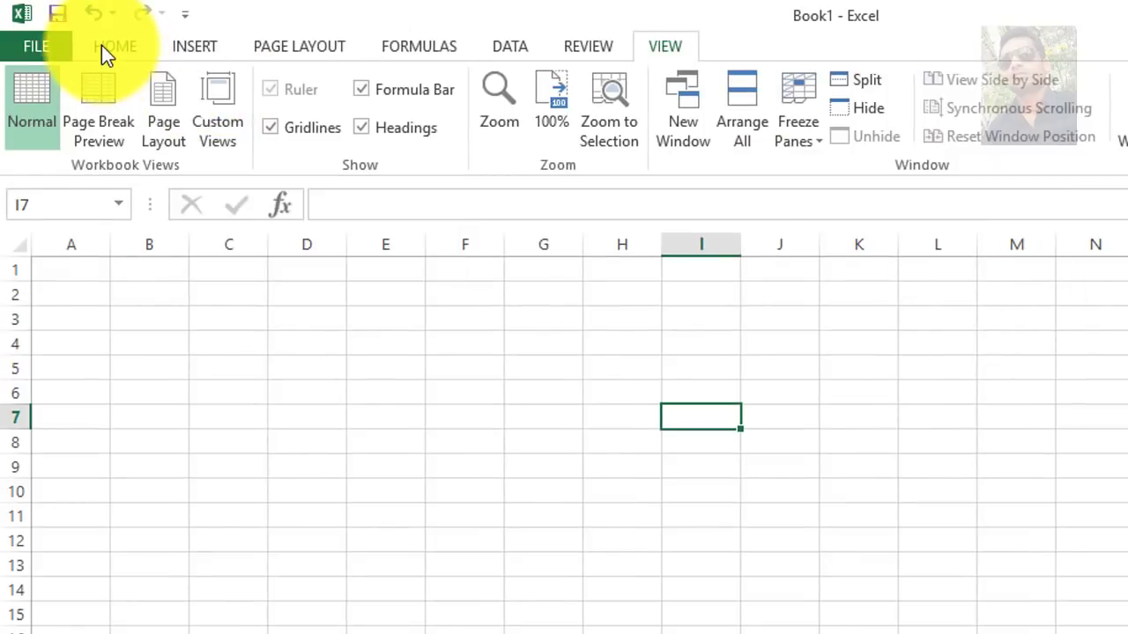
# Swap the View options for the Home tab's clipboard, font and alignment commands.
pyautogui.click(102, 45)
pyautogui.scroll(-1, 107, 44)
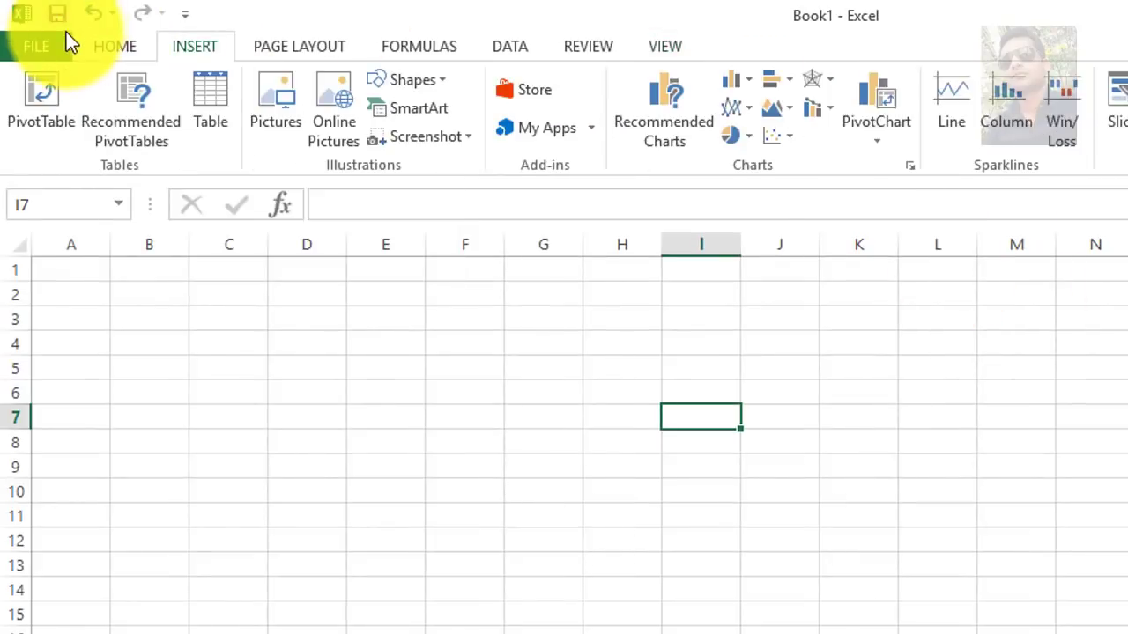
pyautogui.scroll(1, 113, 58)
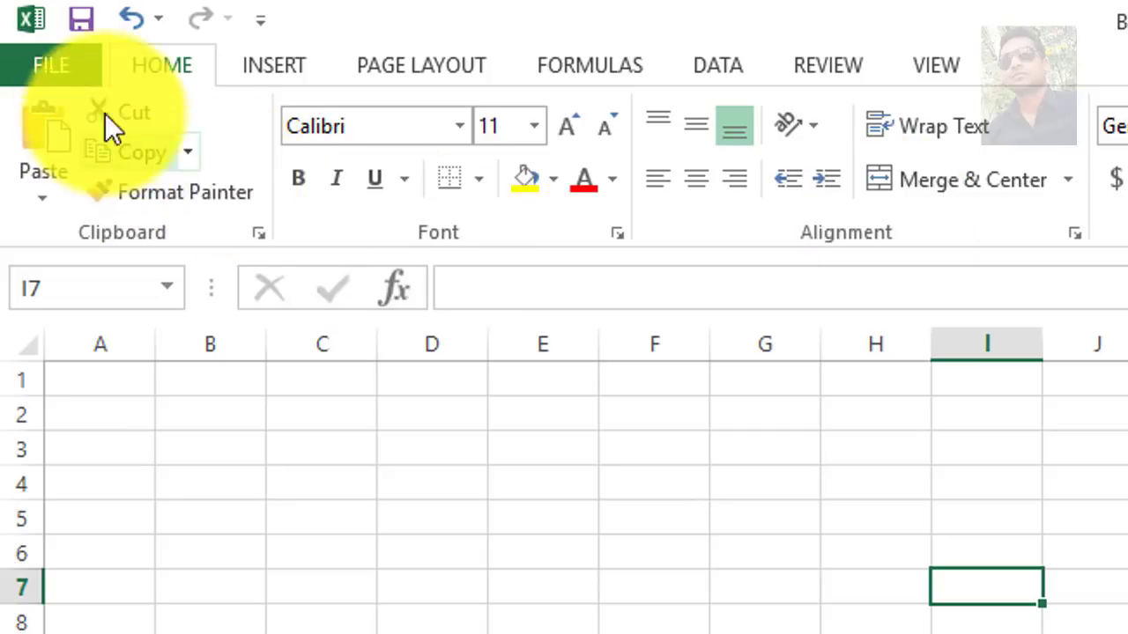
# Cycle through Insert, Page Layout, Formulas, Data, Review, View and Home, ending on Insert.
pyautogui.click(261, 72)
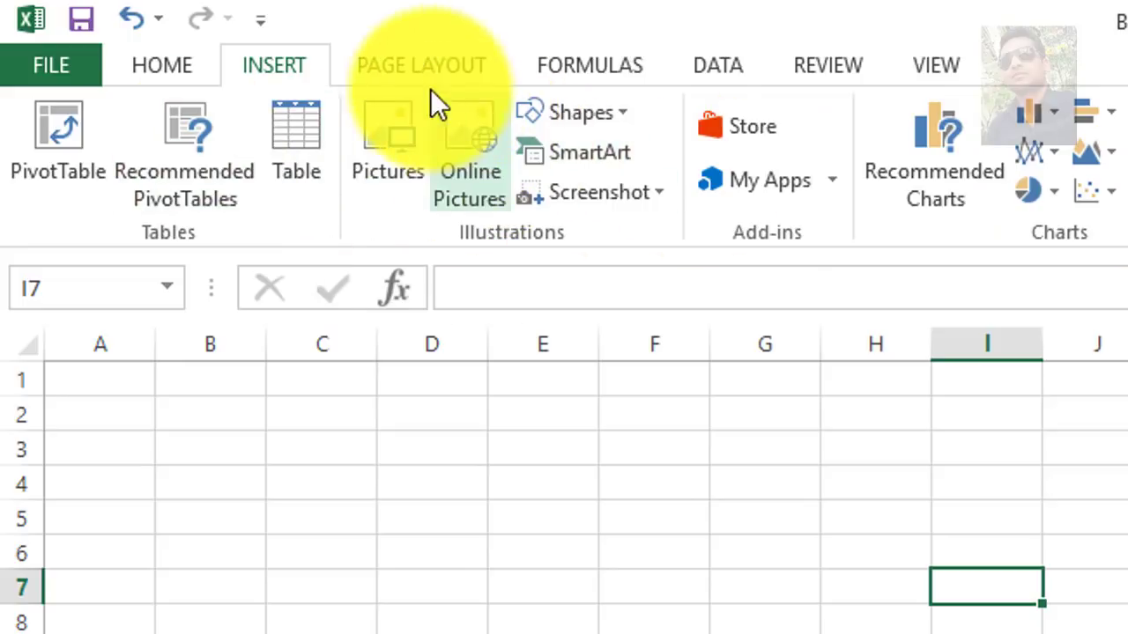
pyautogui.click(408, 66)
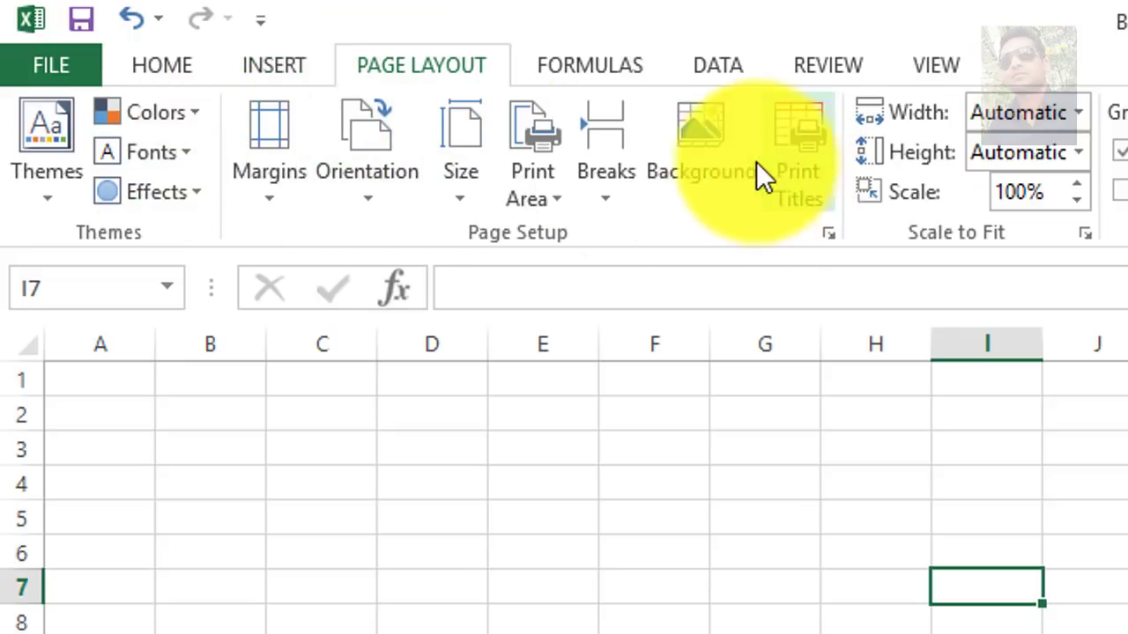
pyautogui.click(579, 66)
pyautogui.click(736, 69)
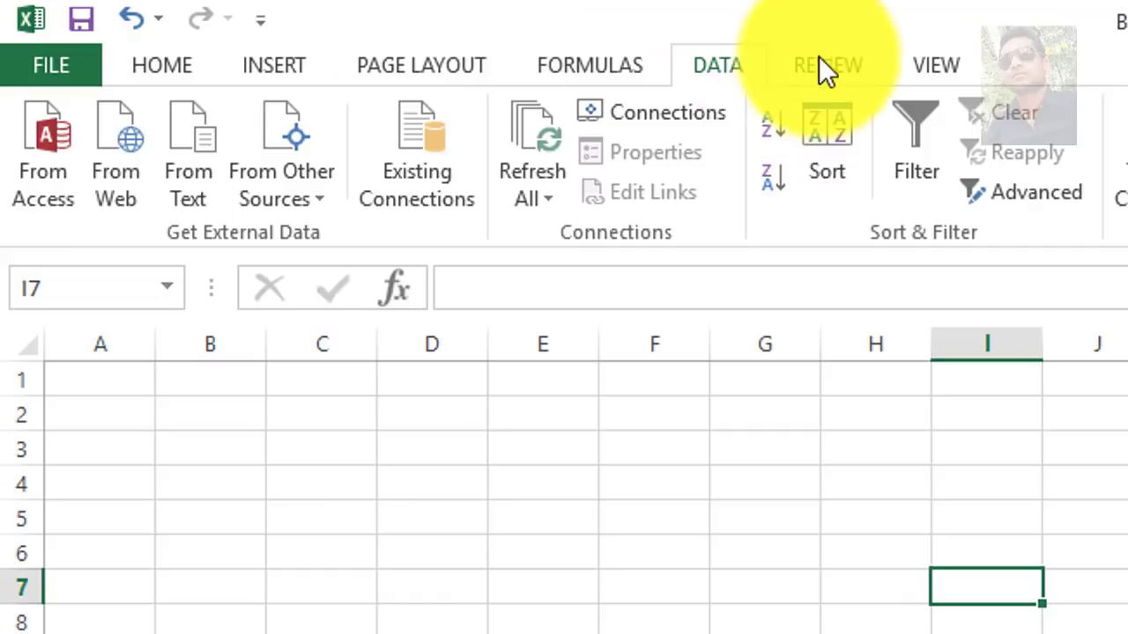
pyautogui.click(828, 63)
pyautogui.click(939, 71)
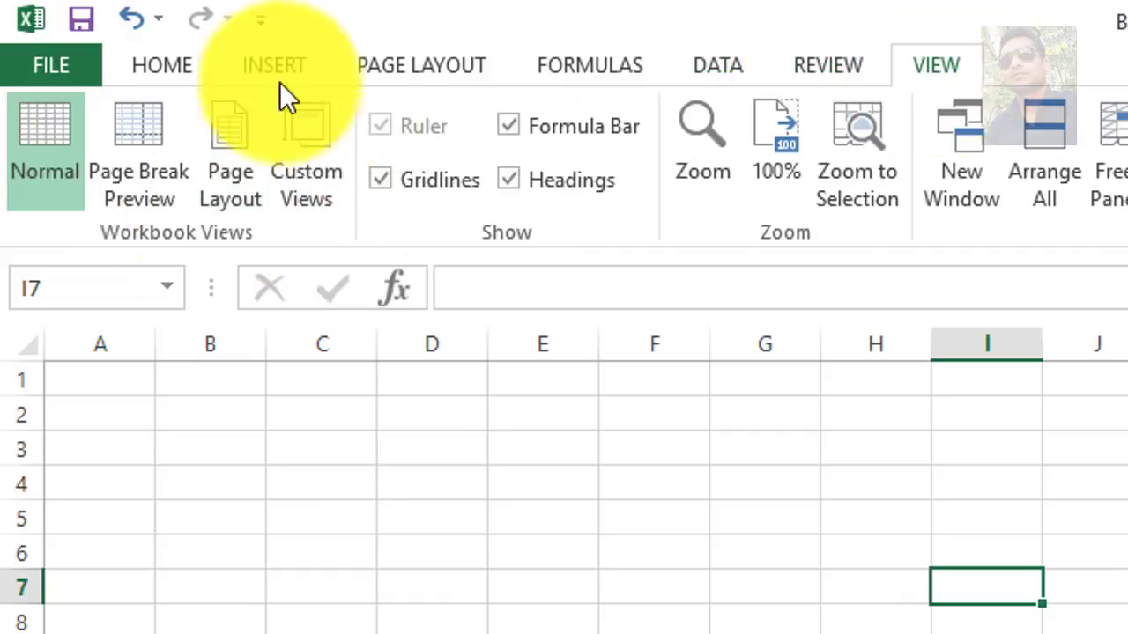
pyautogui.click(162, 66)
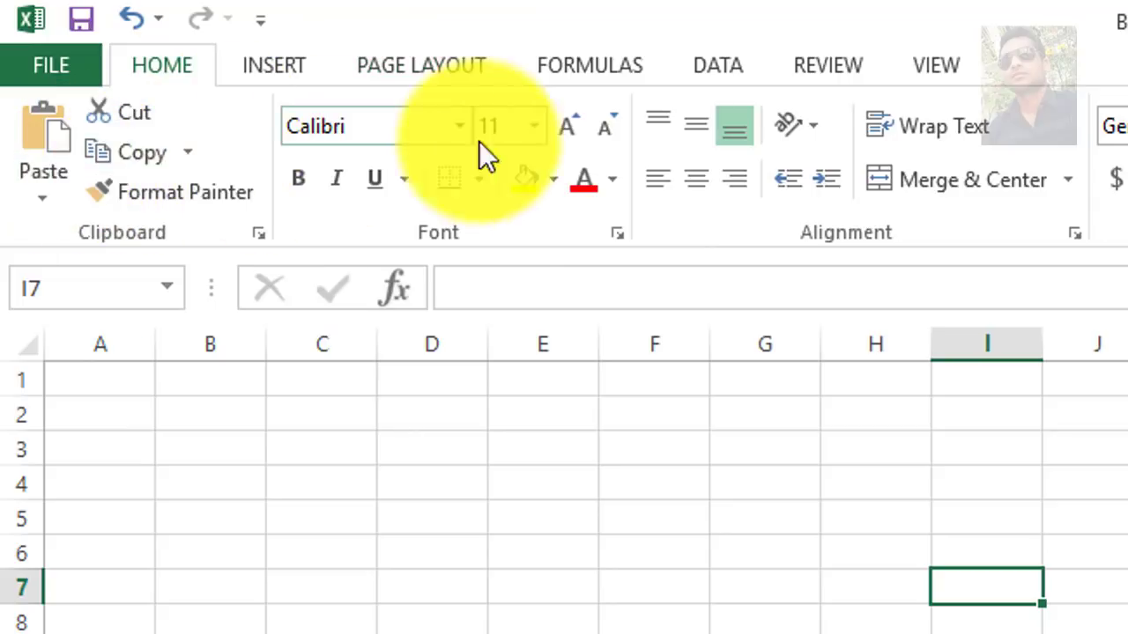
pyautogui.click(255, 73)
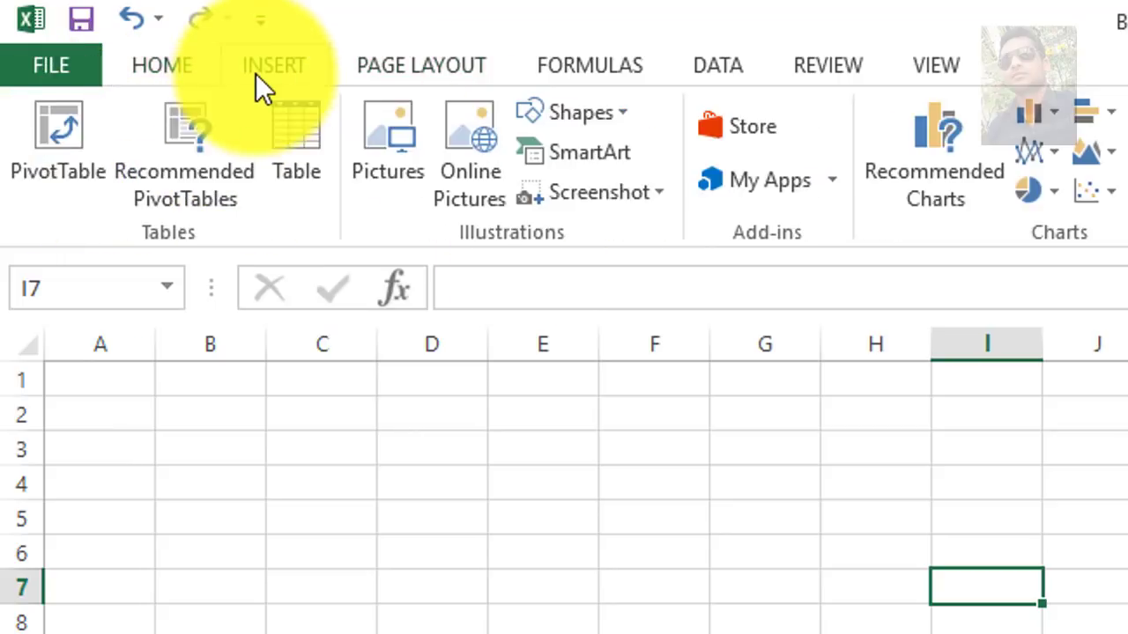
# Return to the Home commands and jump to cell F4 through the Name Box.
pyautogui.click(167, 68)
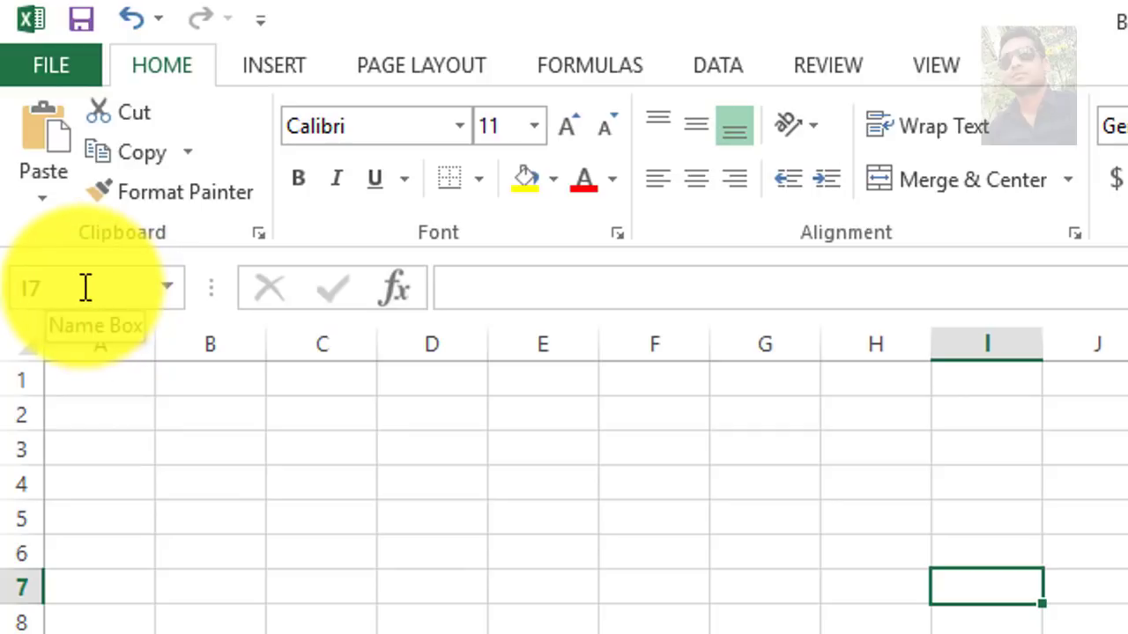
pyautogui.click(86, 287)
pyautogui.write('F4')
pyautogui.press('Return')
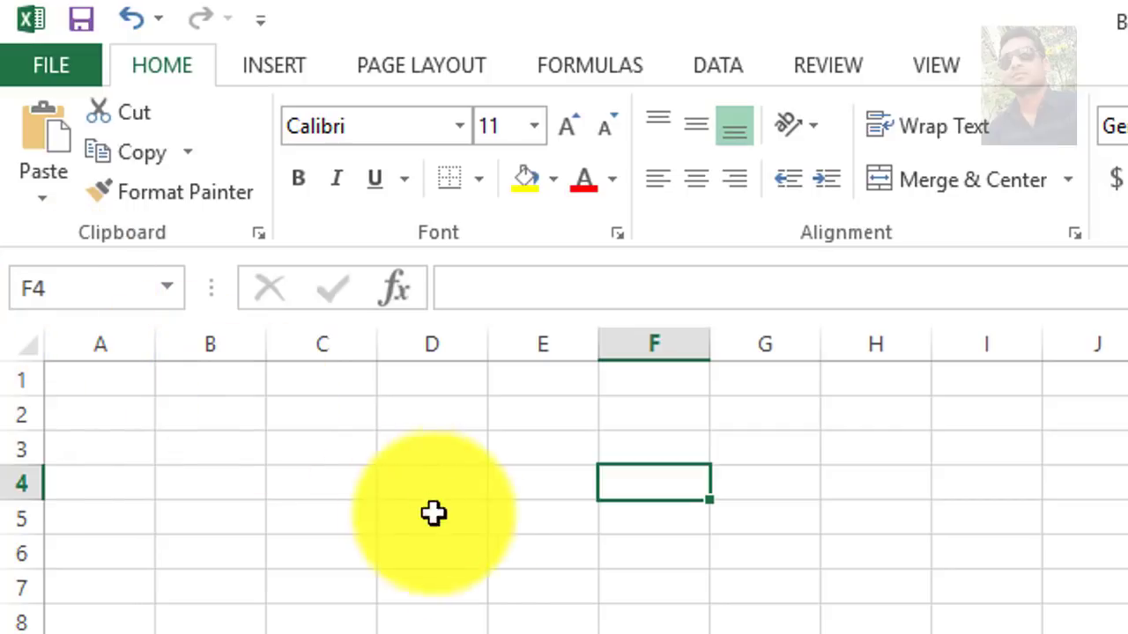
# Select cells E7, G8, E5, D4 and C7 in turn.
pyautogui.click(507, 602)
pyautogui.click(740, 624)
pyautogui.click(495, 508)
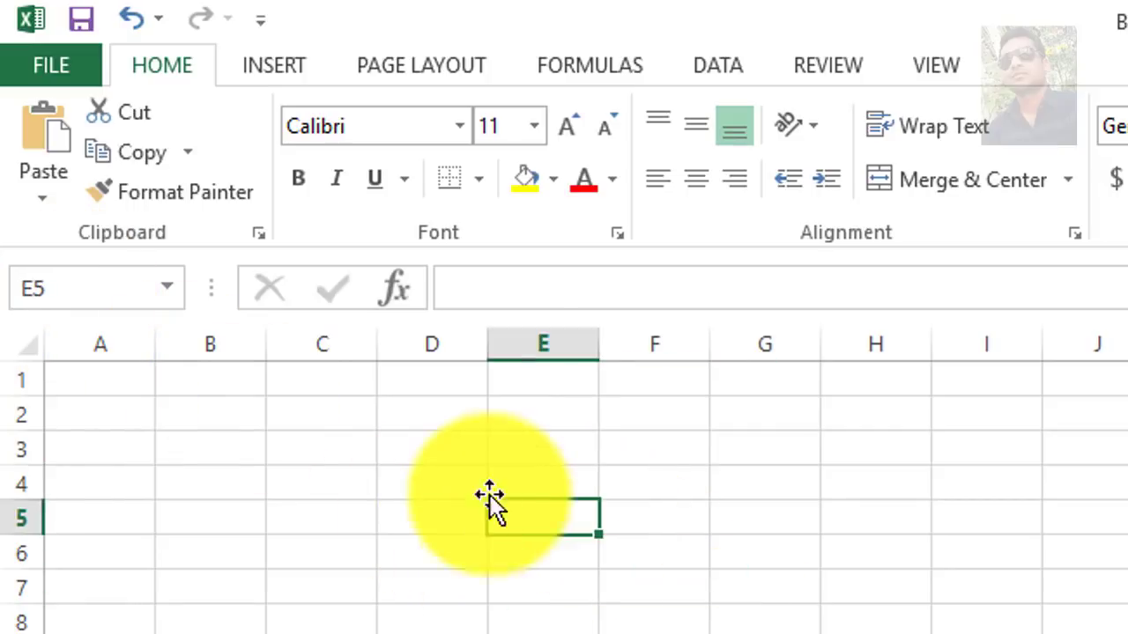
pyautogui.click(426, 478)
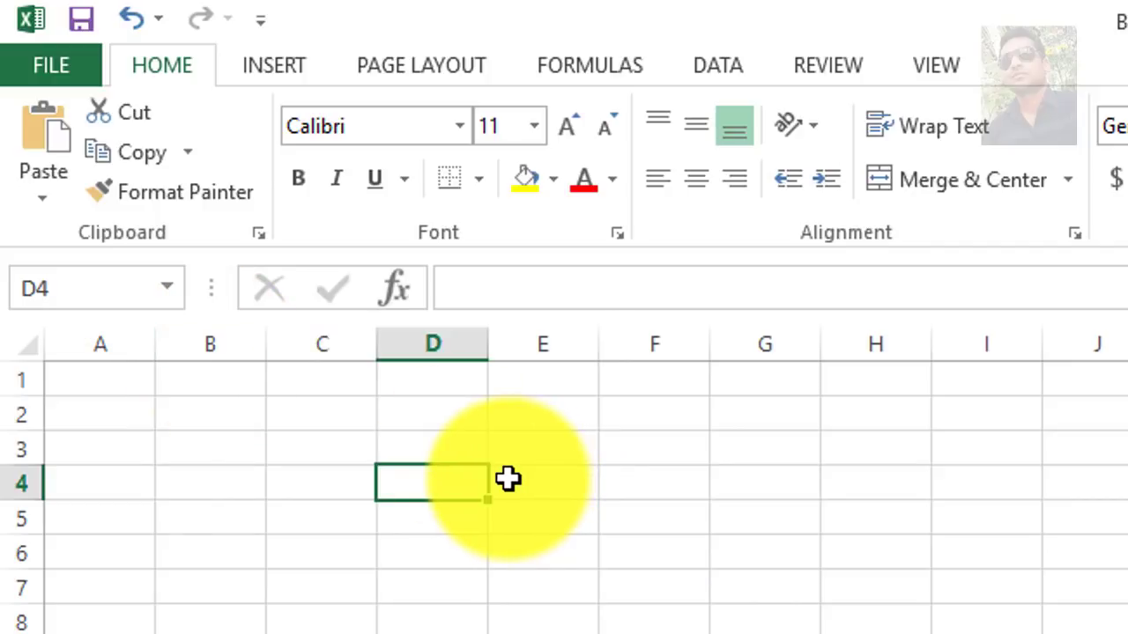
pyautogui.click(369, 581)
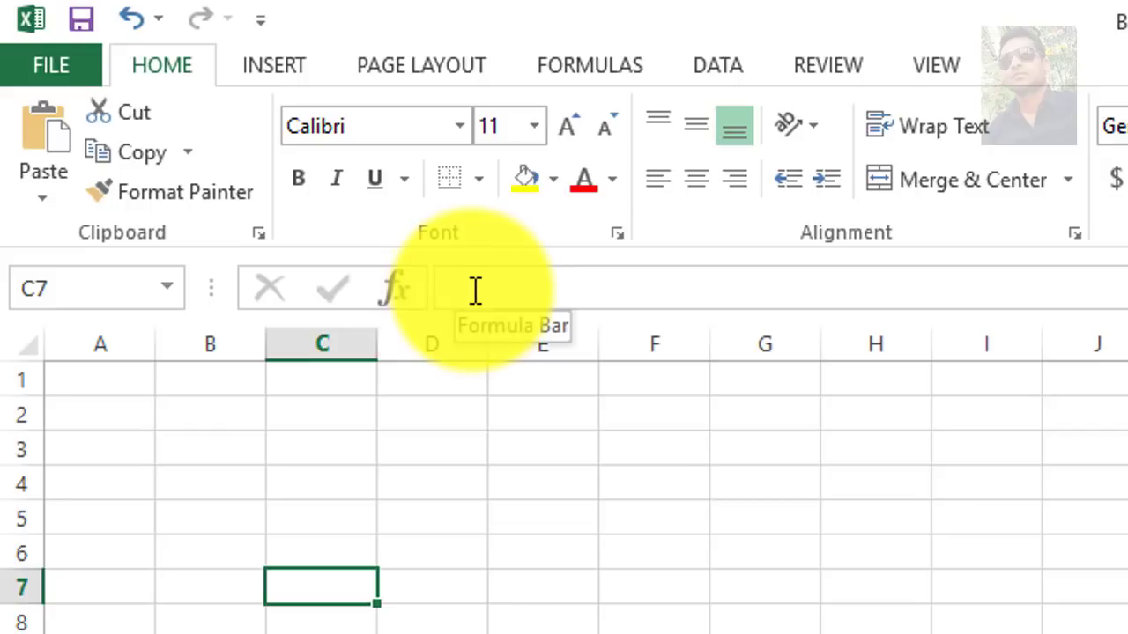
pyautogui.click(534, 481)
pyautogui.write('df')
pyautogui.write('yuyuyuy')
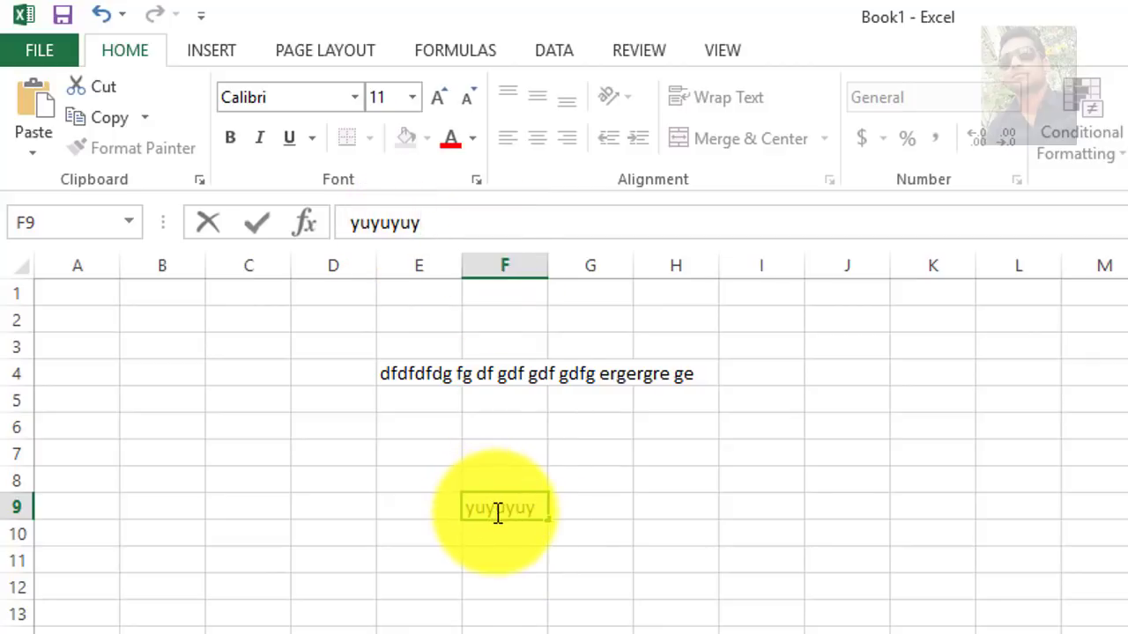
pyautogui.click(460, 234)
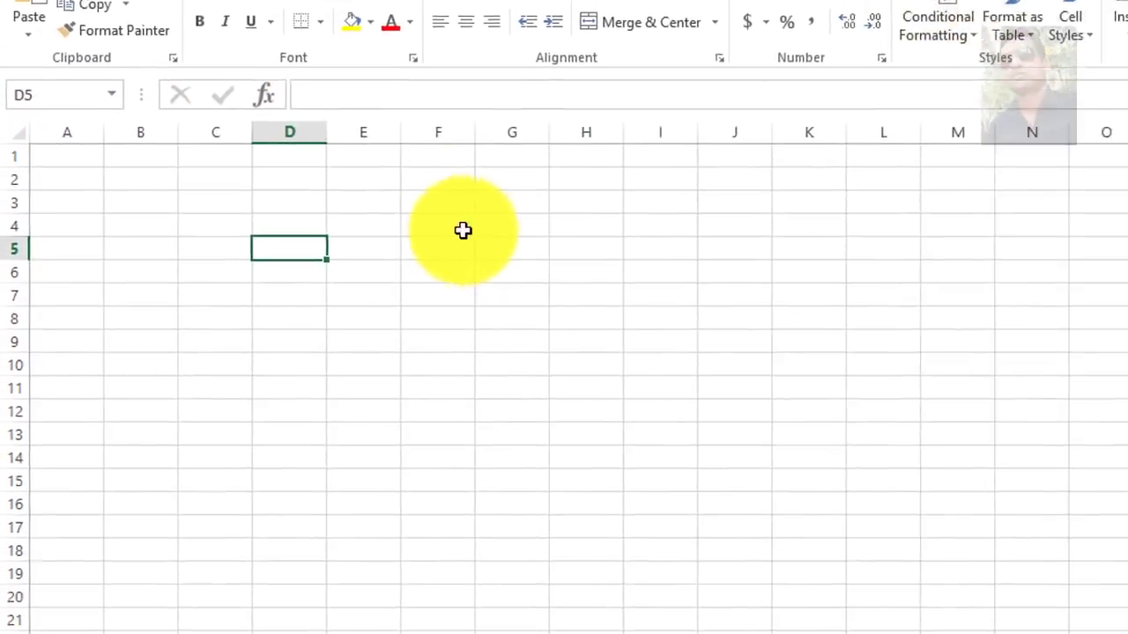
# Select F4, then the entire sheet with Select All, then cell B9.
pyautogui.click(463, 230)
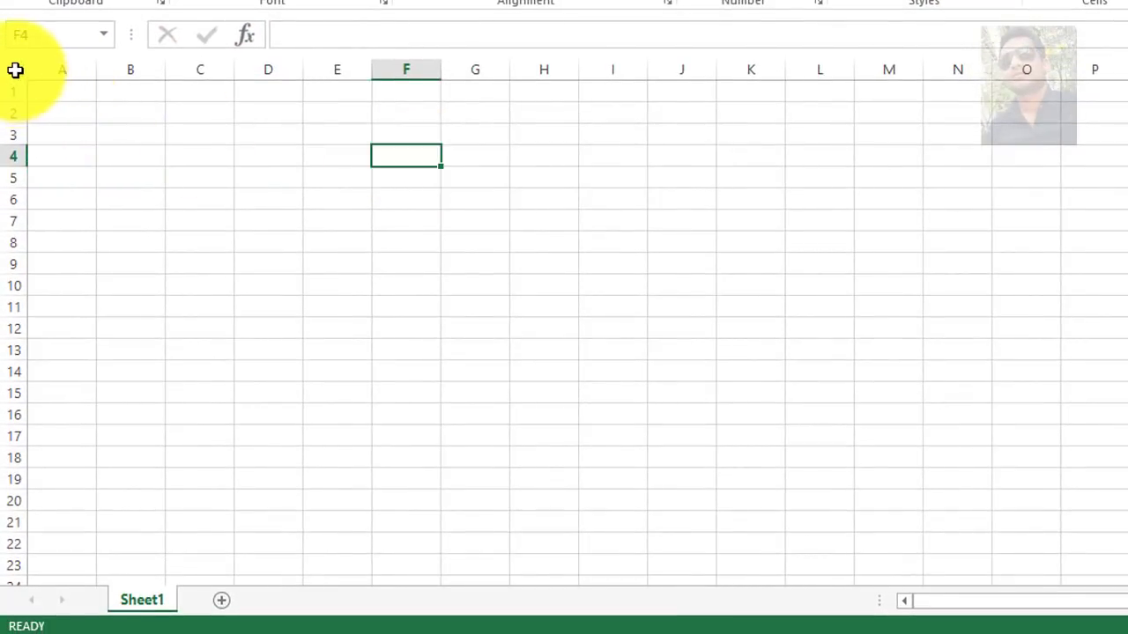
pyautogui.click(15, 69)
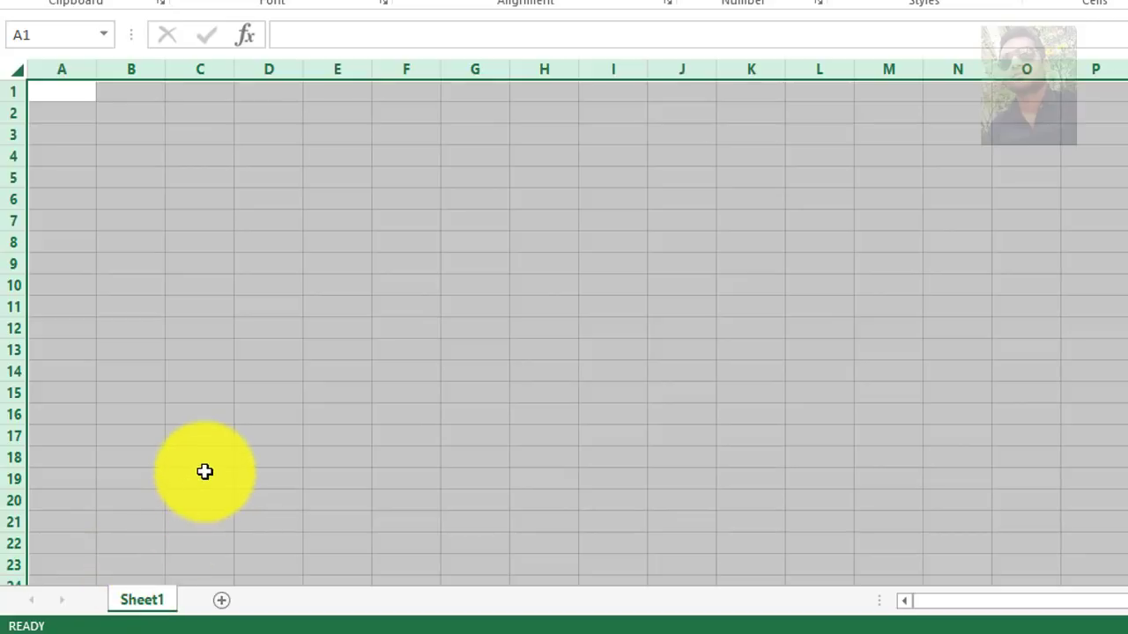
pyautogui.click(133, 262)
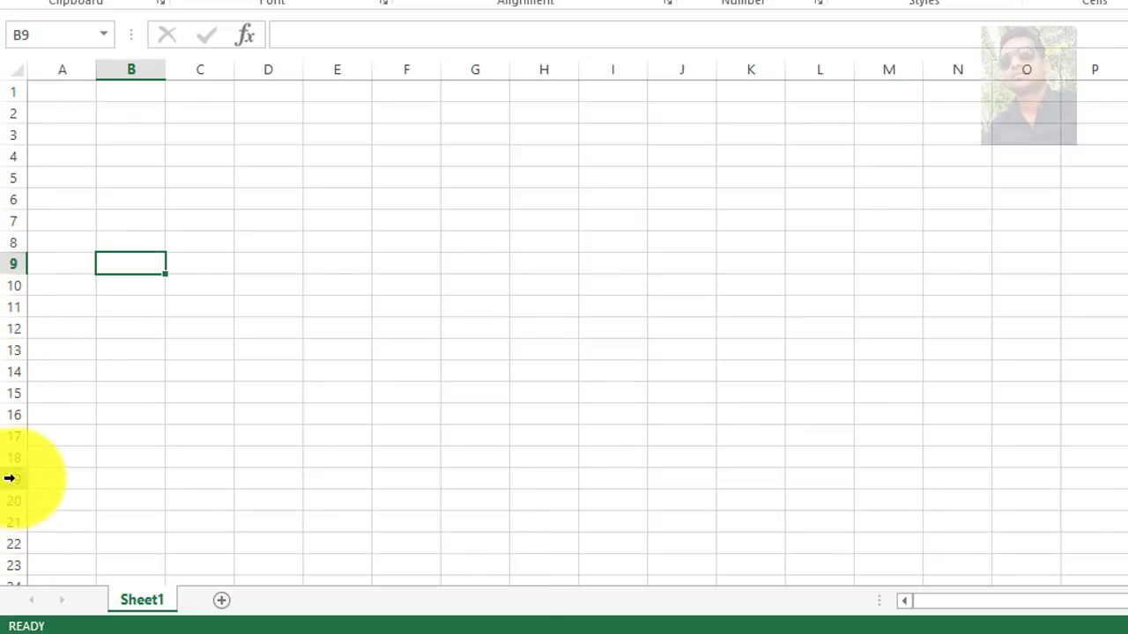
# Scroll down the rows, then move right from column V toward column BC.
pyautogui.scroll(-6, 9, 473)
pyautogui.scroll(-14, 14, 458)
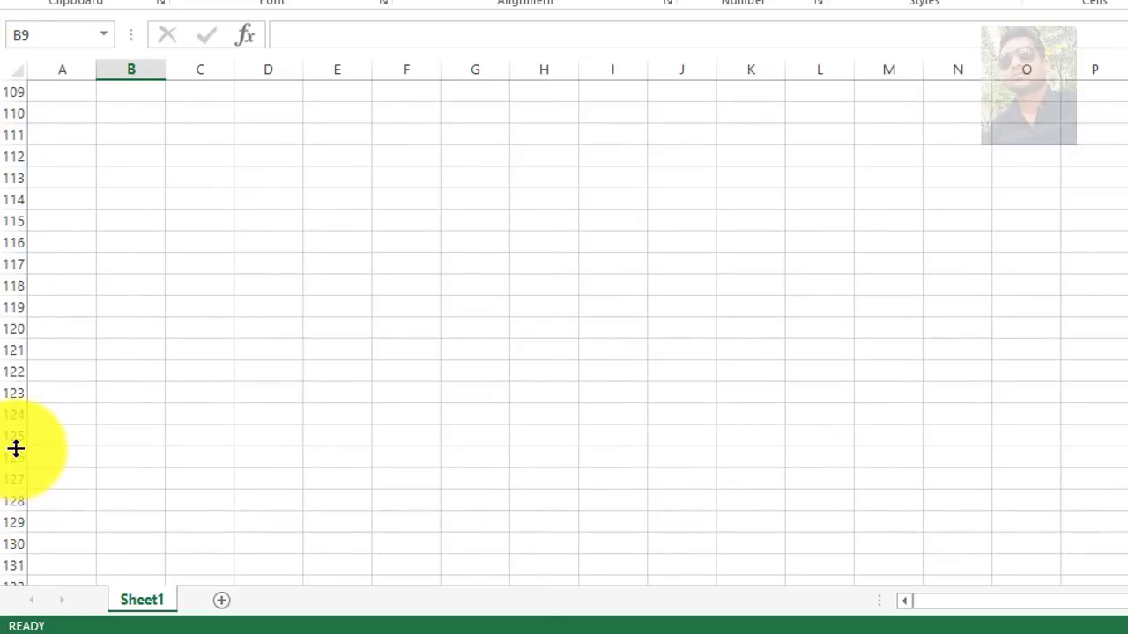
pyautogui.scroll(-8, 16, 449)
pyautogui.scroll(-14, 16, 448)
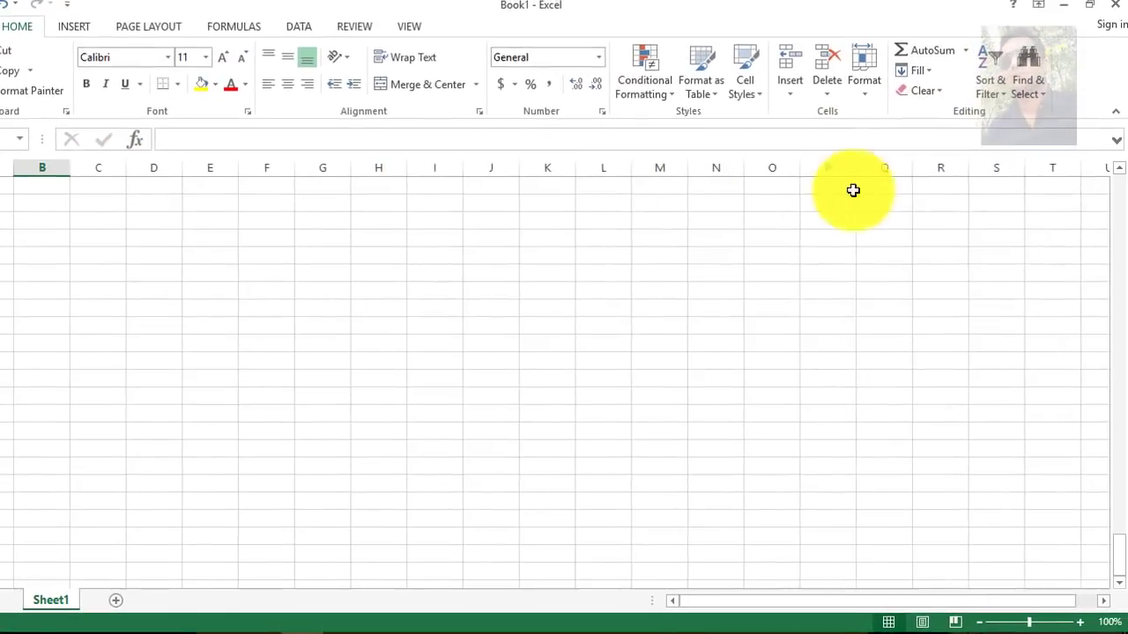
pyautogui.click(1094, 185)
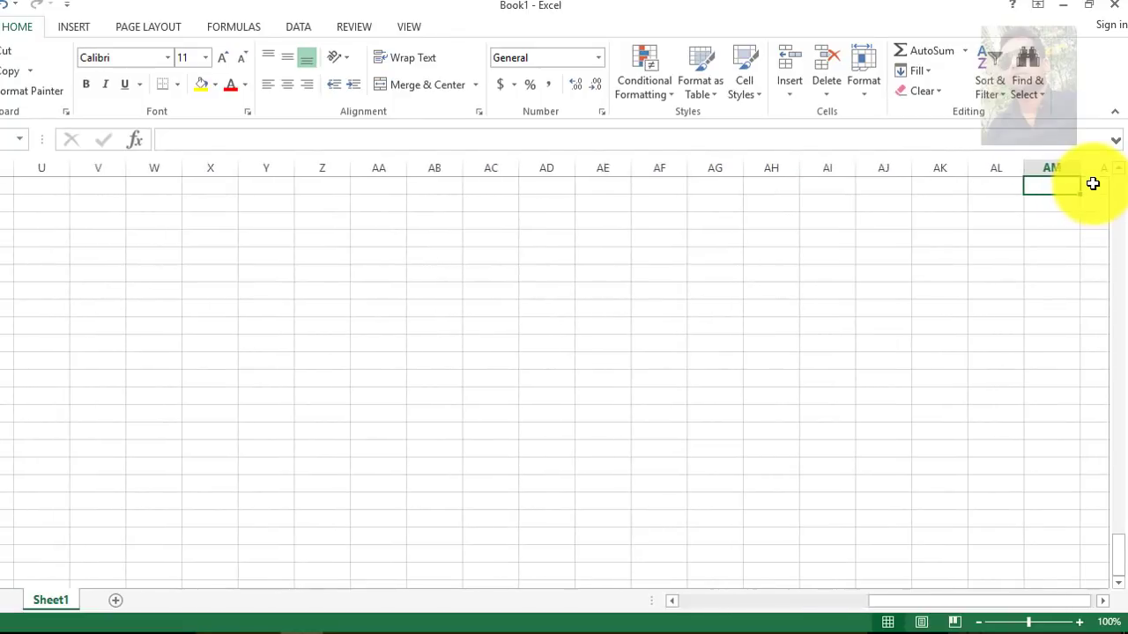
pyautogui.press('Right')
pyautogui.press('Right')
pyautogui.press('Right')
pyautogui.press('Right')
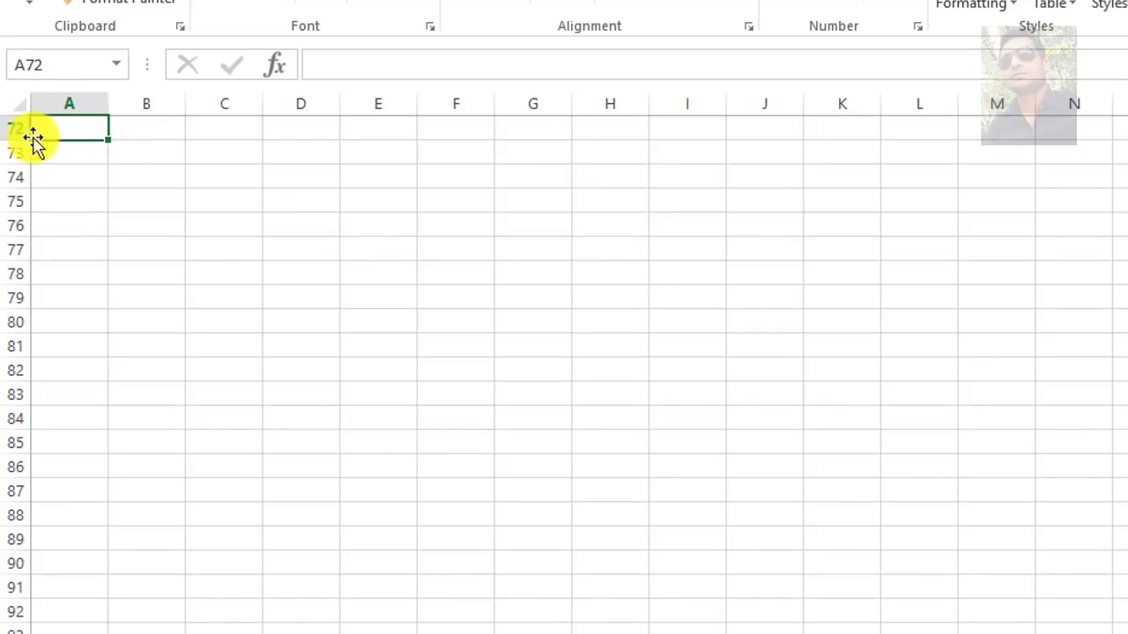
# Move the selection up to A54, select all of column B, and scroll back up.
pyautogui.press('pageup')
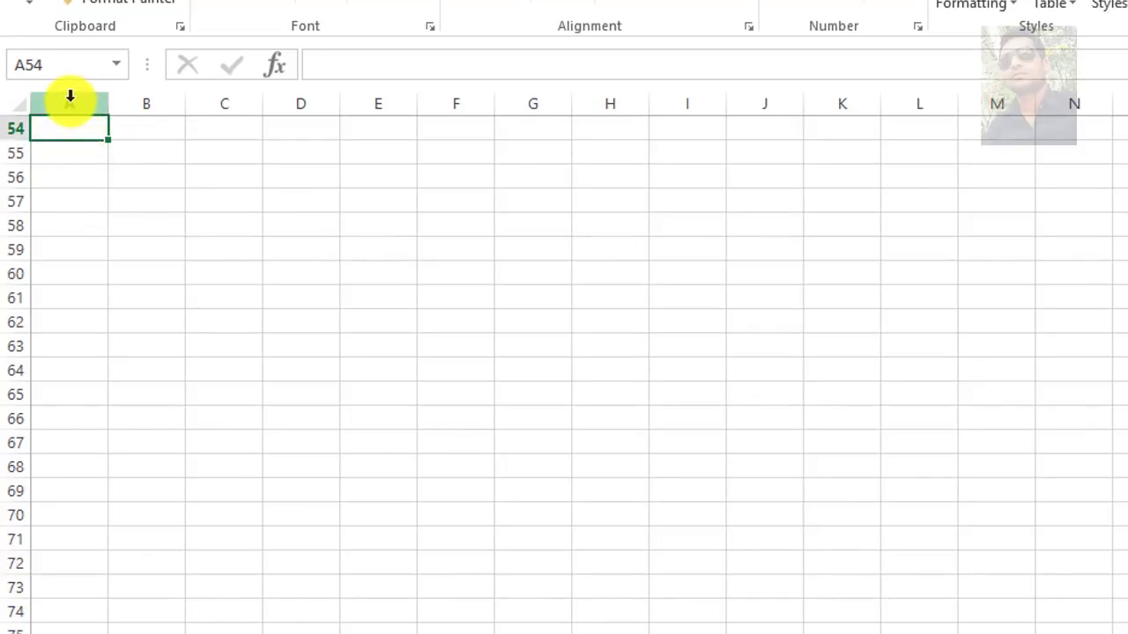
pyautogui.click(139, 103)
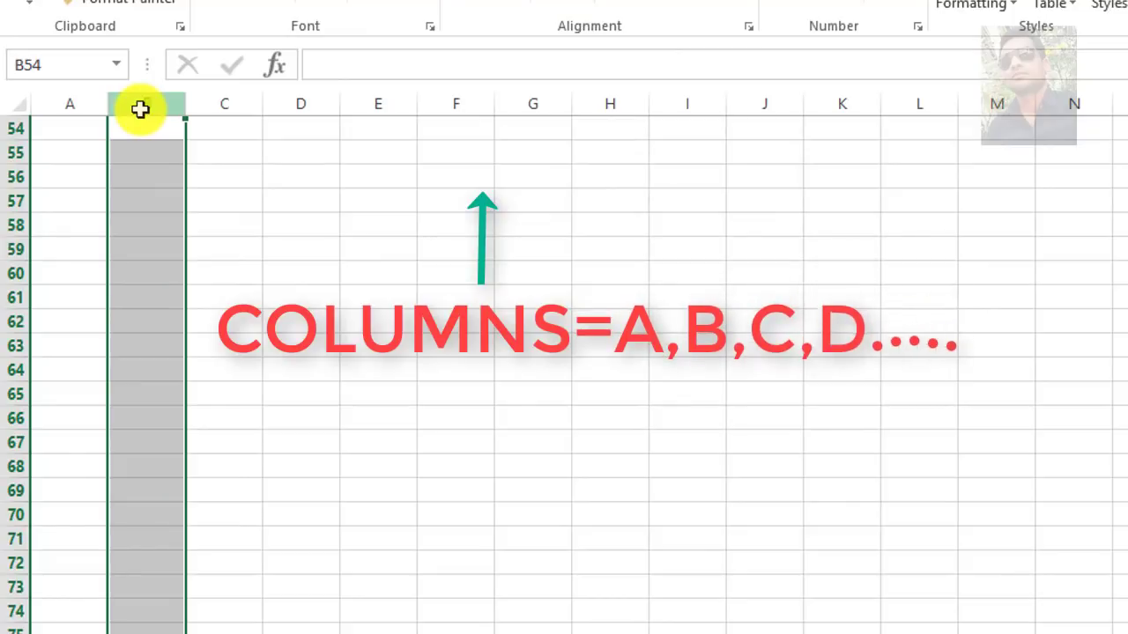
pyautogui.scroll(-7, 156, 158)
pyautogui.scroll(12, 155, 163)
pyautogui.scroll(4, 151, 163)
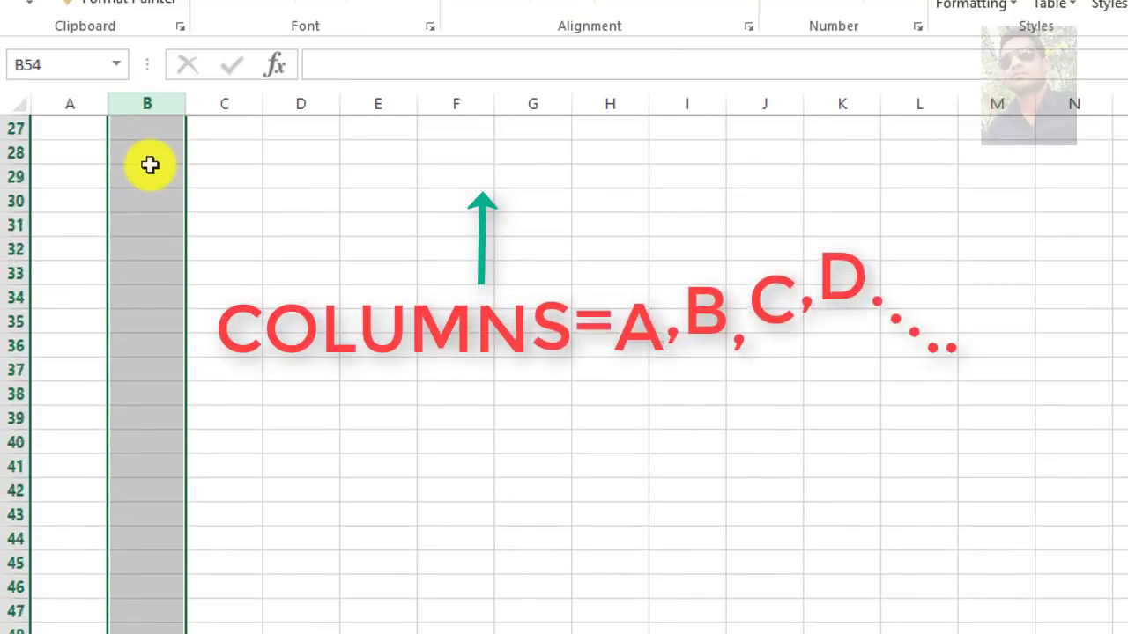
pyautogui.scroll(1, 149, 162)
# Select whole columns D and E, then B, C, D, E and F in turn.
pyautogui.click(300, 104)
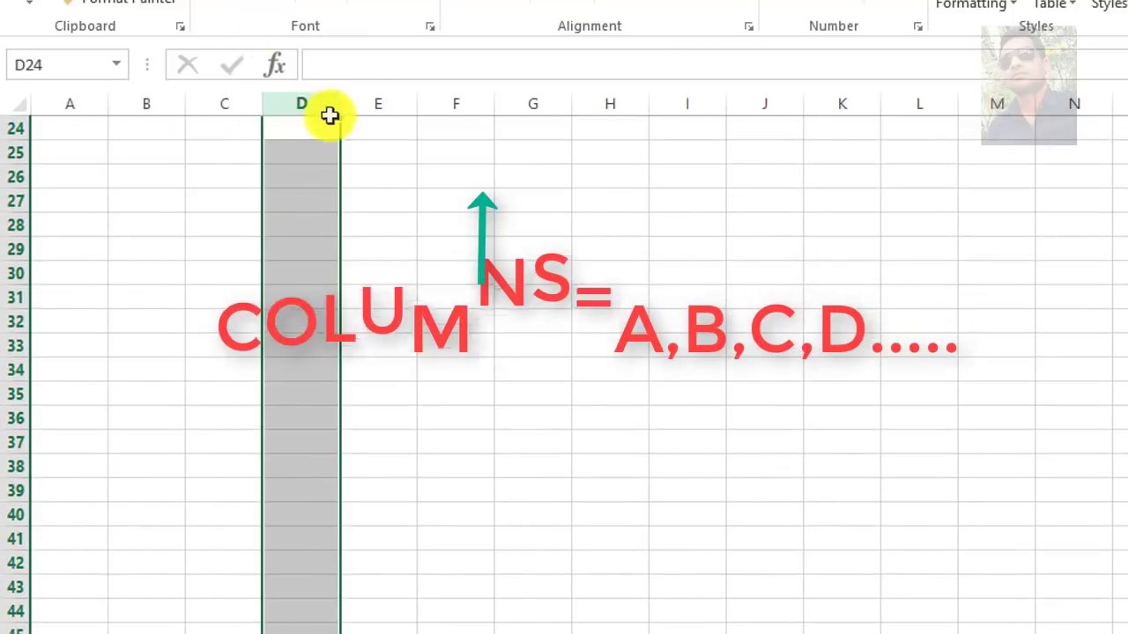
pyautogui.click(380, 104)
pyautogui.click(145, 104)
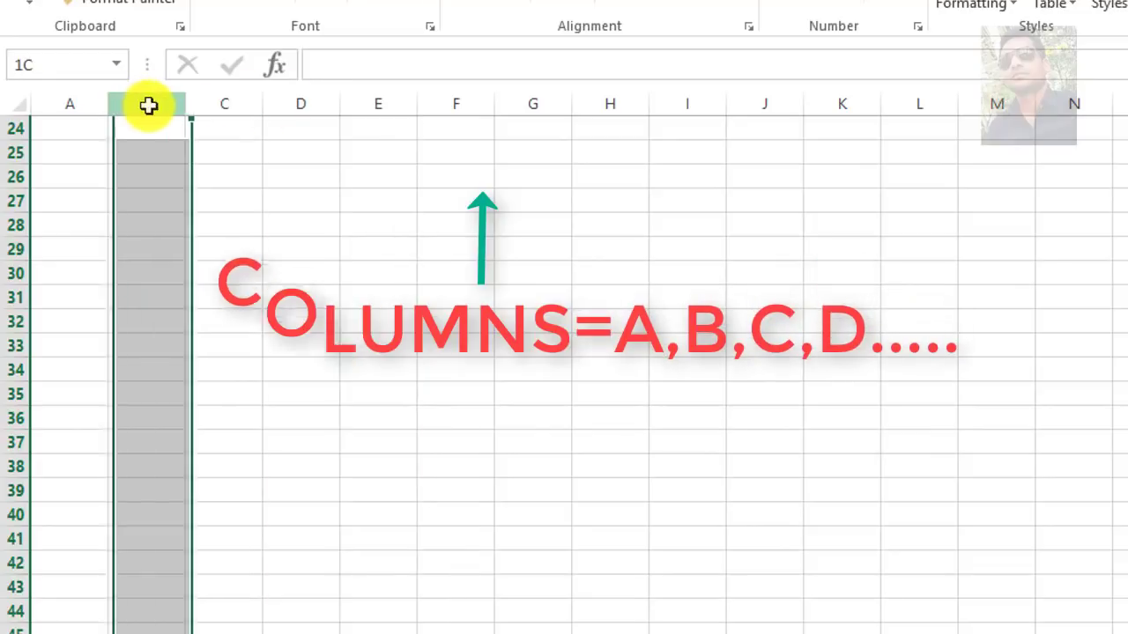
pyautogui.click(247, 104)
pyautogui.click(301, 98)
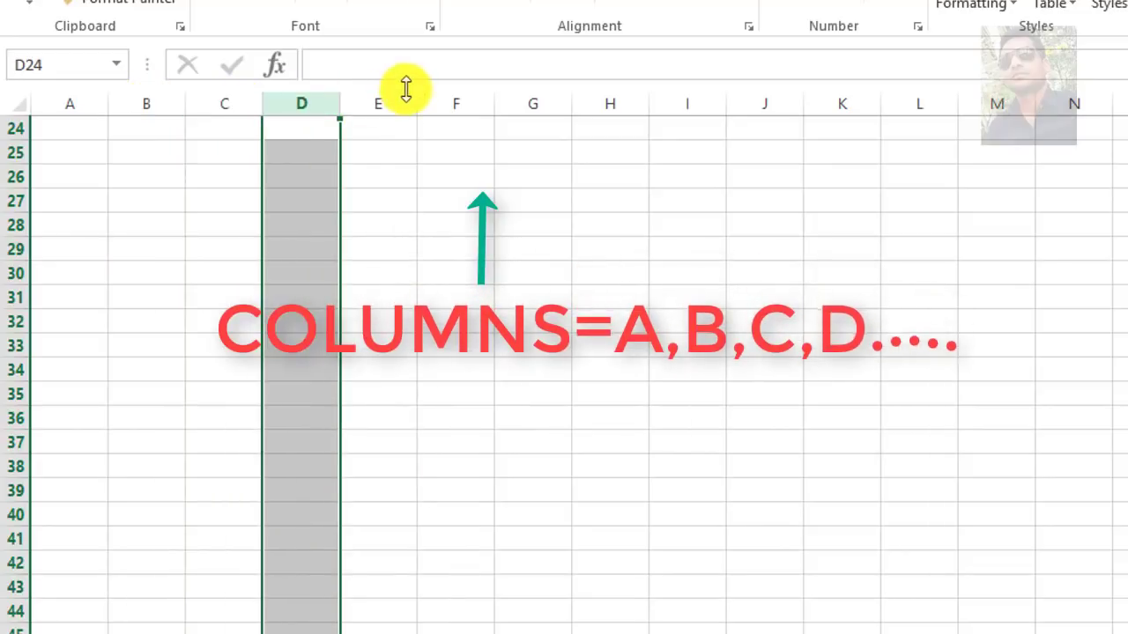
pyautogui.click(381, 106)
pyautogui.click(458, 101)
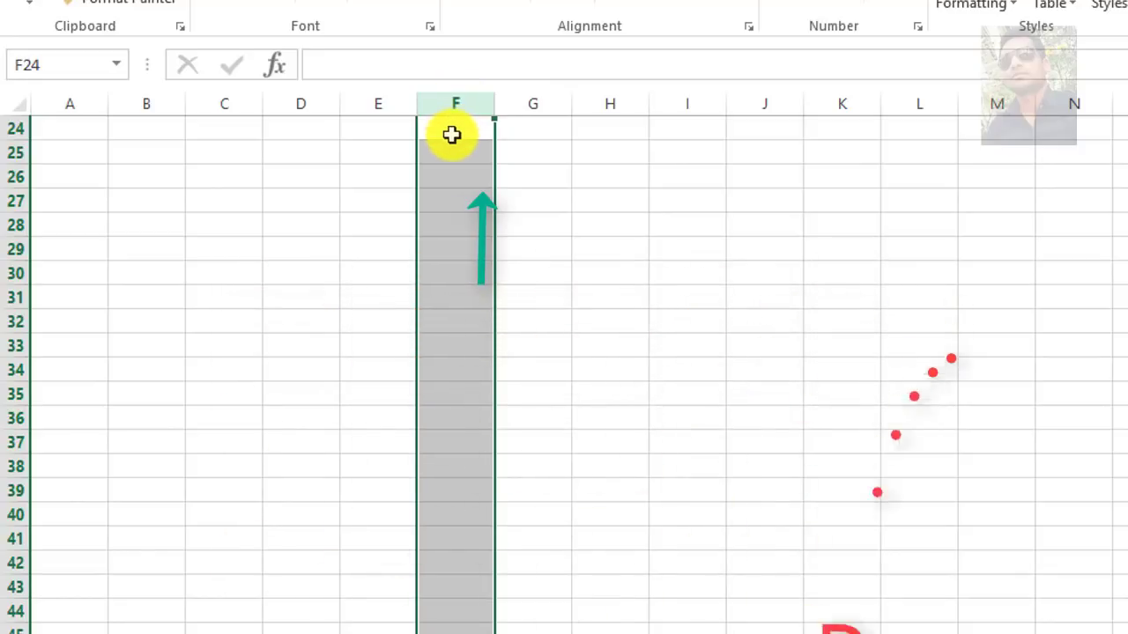
pyautogui.scroll(8, 78, 239)
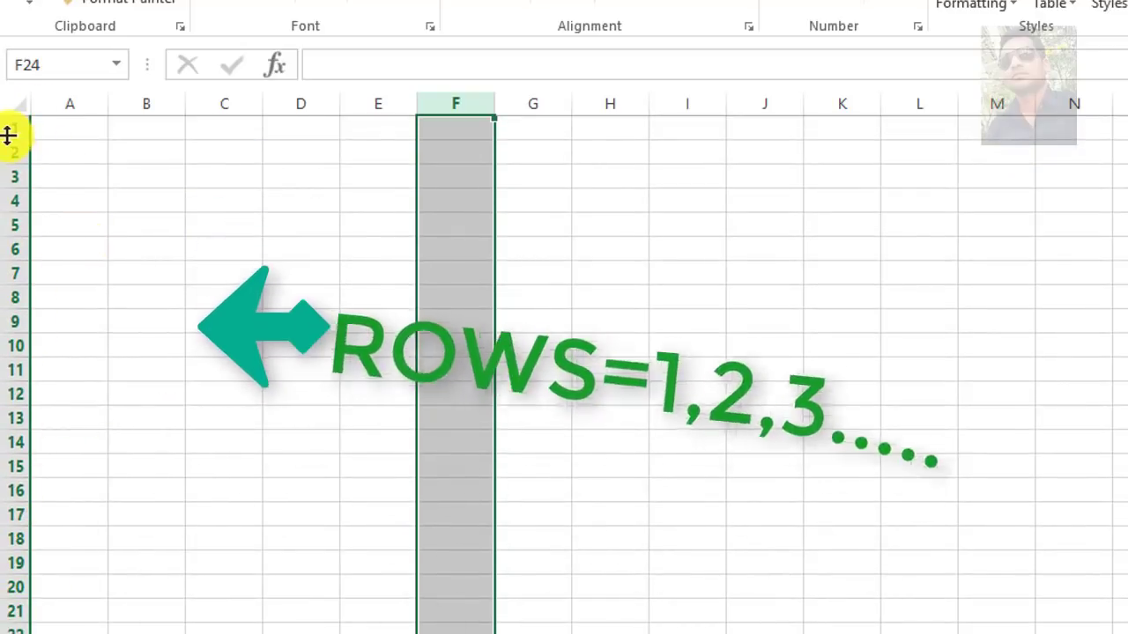
pyautogui.click(109, 173)
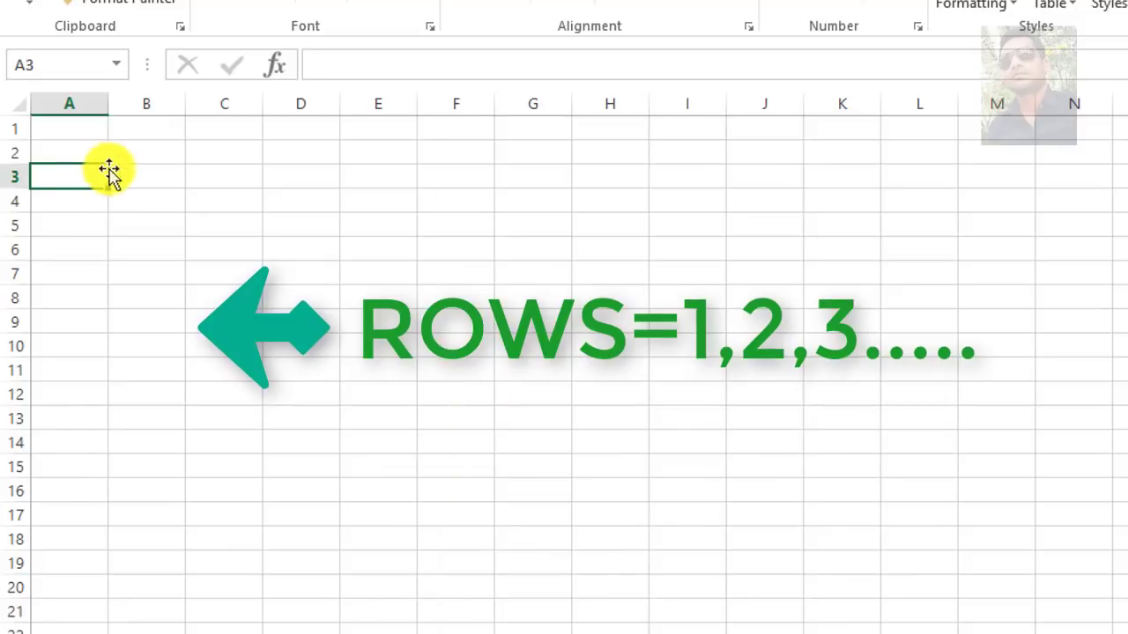
pyautogui.click(15, 132)
pyautogui.click(14, 153)
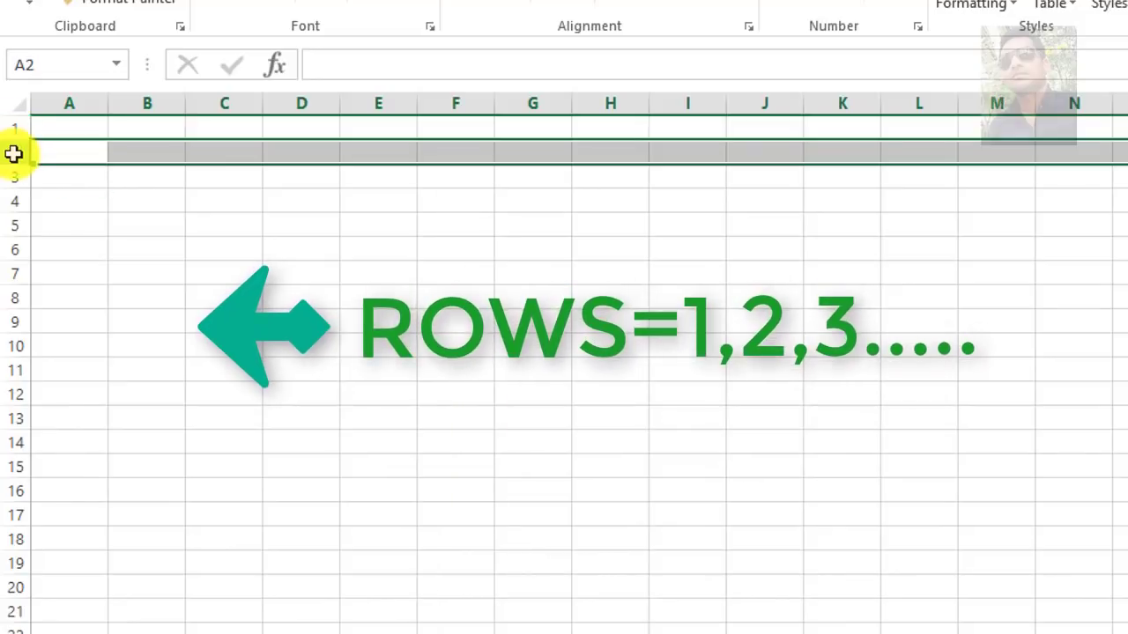
pyautogui.click(8, 174)
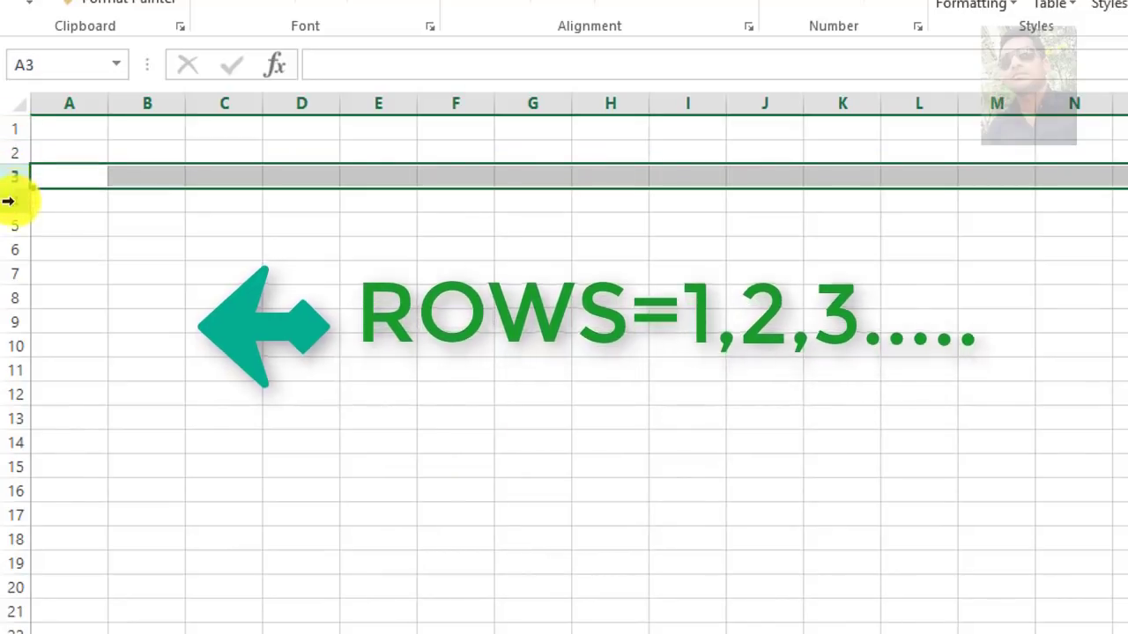
pyautogui.click(12, 201)
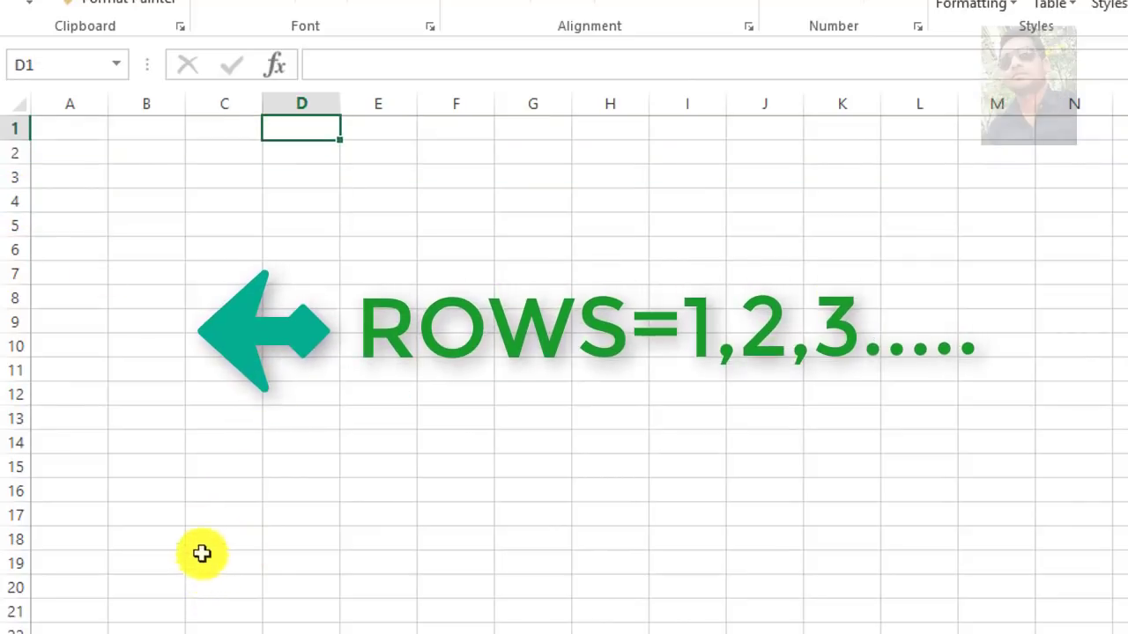
pyautogui.click(193, 245)
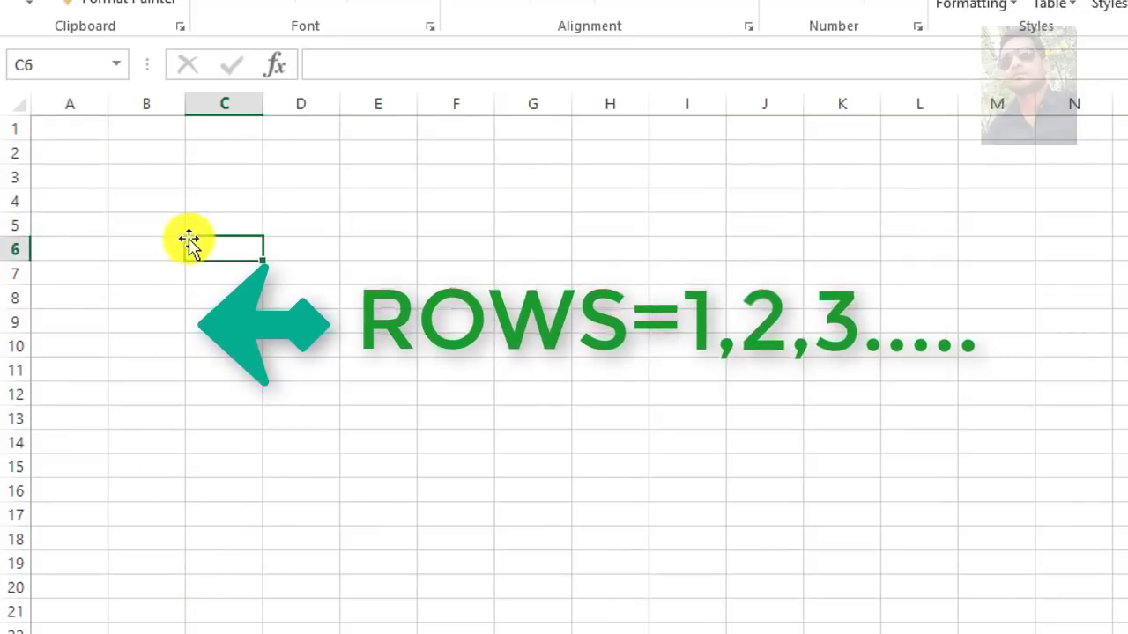
pyautogui.write('a')
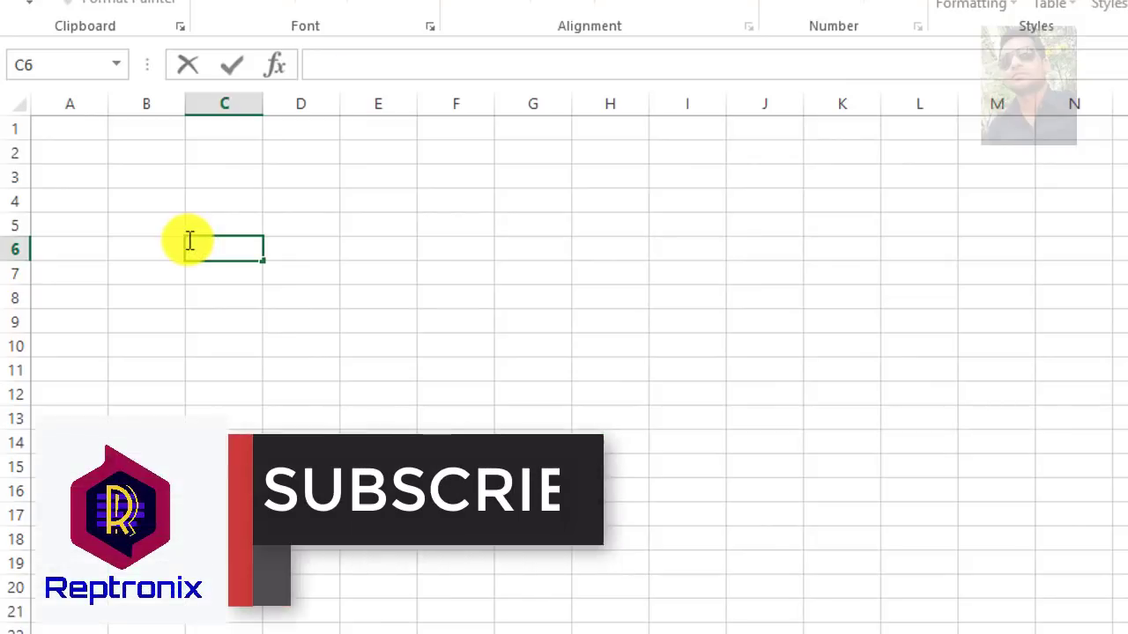
pyautogui.write('a')
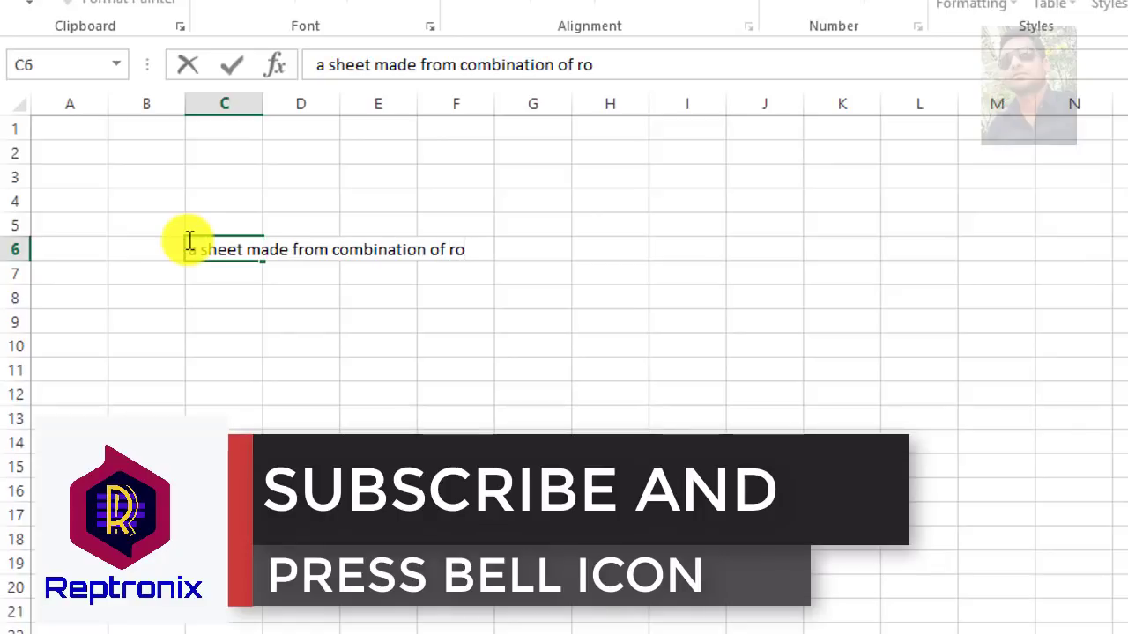
pyautogui.write('ws and colums')
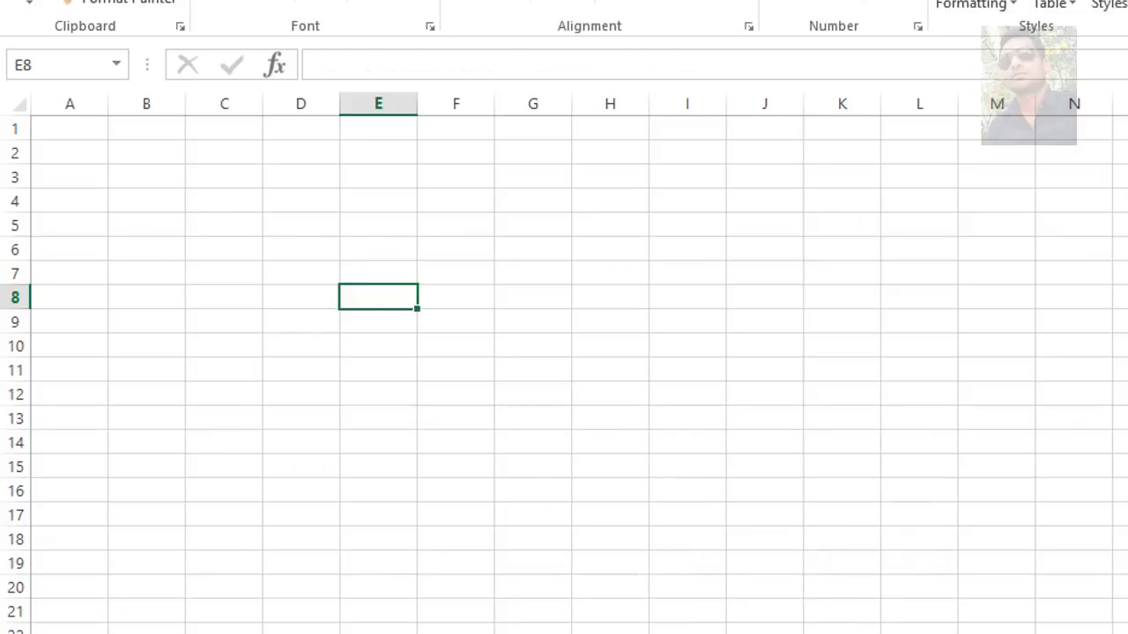
# Select column C, then scroll down until rows past 1160 are visible.
pyautogui.click(224, 103)
pyautogui.scroll(-1, 118, 82)
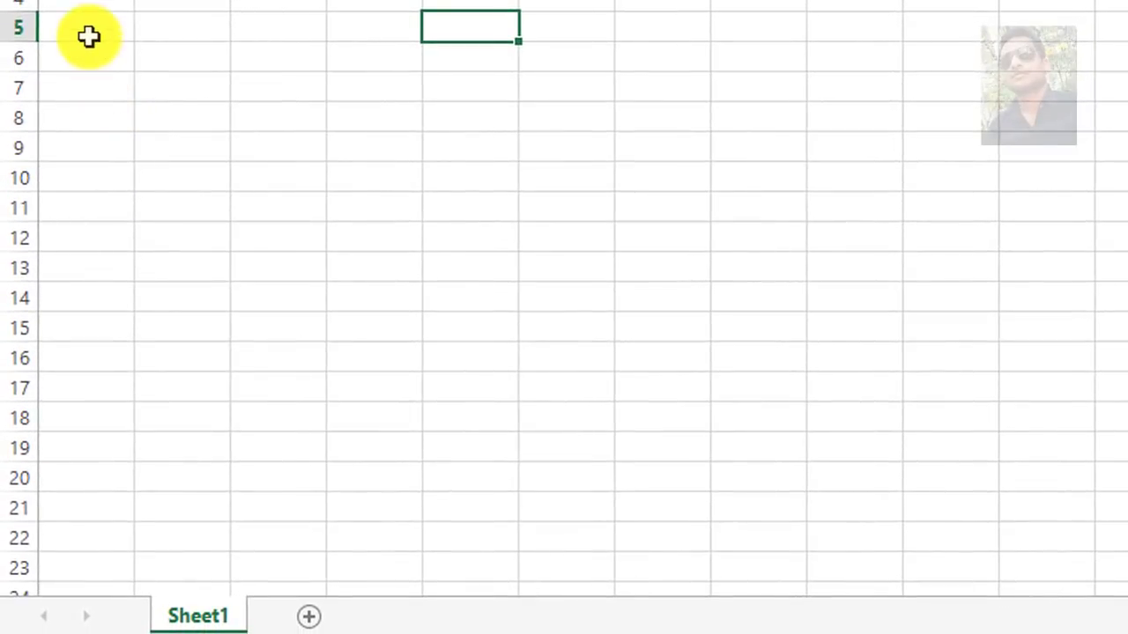
pyautogui.scroll(-8, 161, 552)
pyautogui.scroll(-16, 144, 488)
pyautogui.scroll(-8, 140, 438)
pyautogui.scroll(-14, 124, 413)
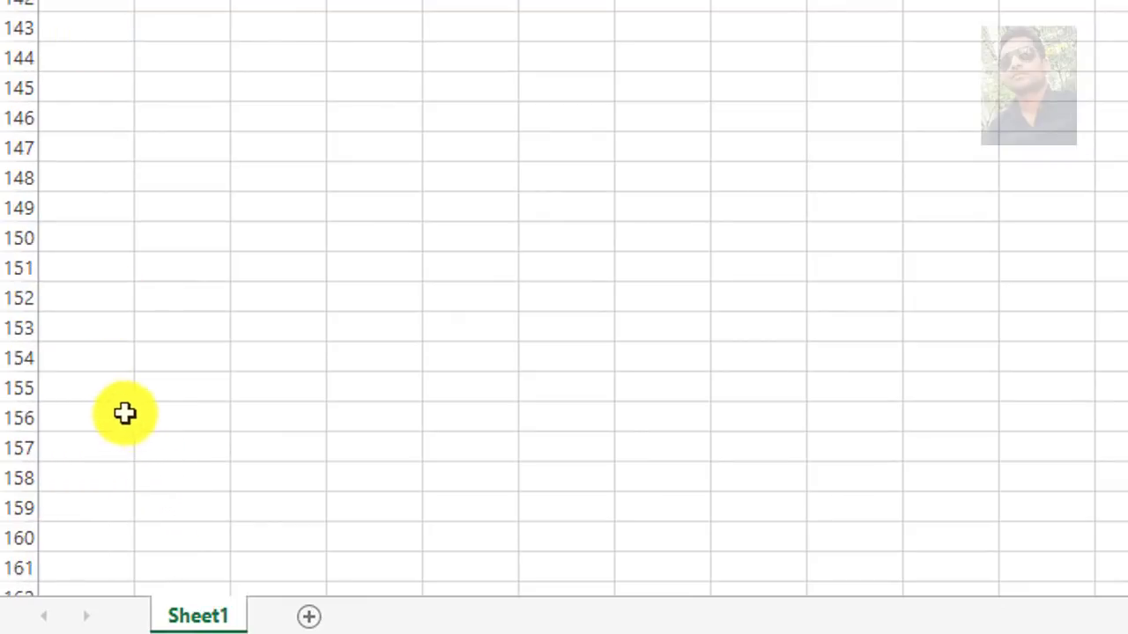
pyautogui.scroll(-10, 118, 413)
pyautogui.scroll(-16, 113, 416)
pyautogui.scroll(-16, 113, 415)
pyautogui.scroll(-20, 113, 414)
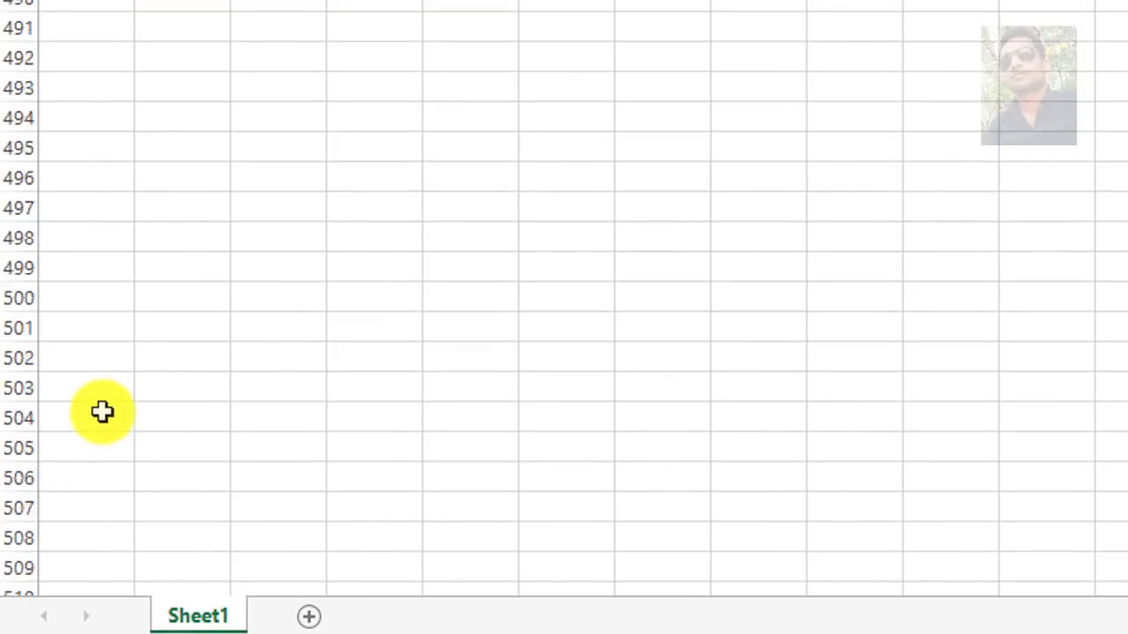
pyautogui.scroll(-9, 101, 410)
pyautogui.scroll(-11, 101, 409)
pyautogui.scroll(-12, 100, 408)
pyautogui.scroll(-20, 89, 419)
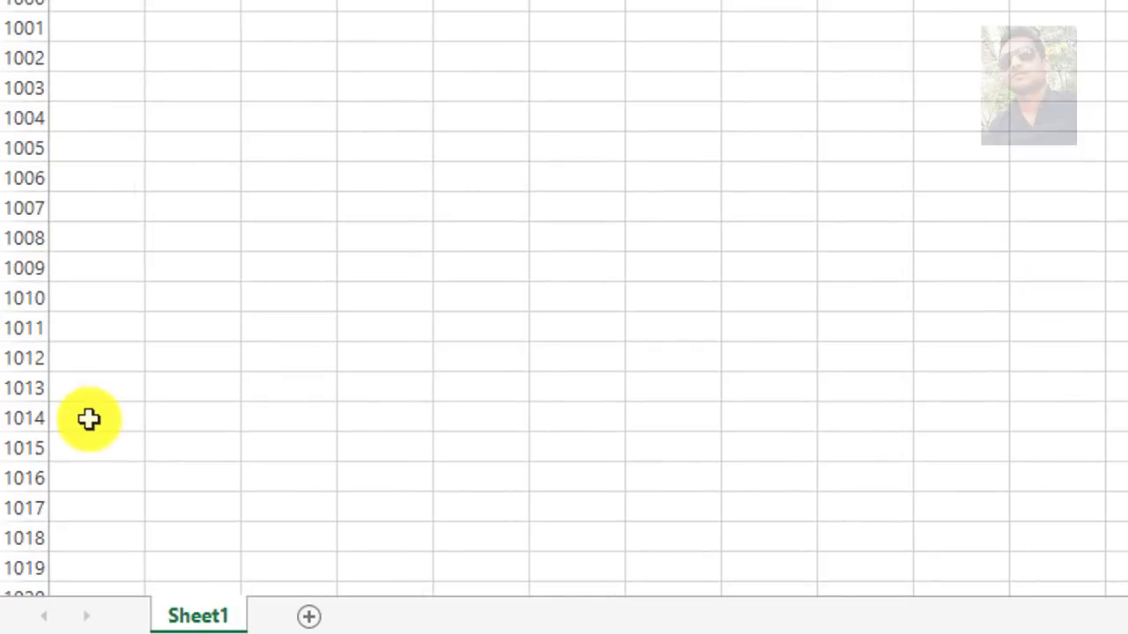
pyautogui.scroll(-8, 89, 419)
pyautogui.scroll(-15, 89, 419)
pyautogui.scroll(-8, 89, 419)
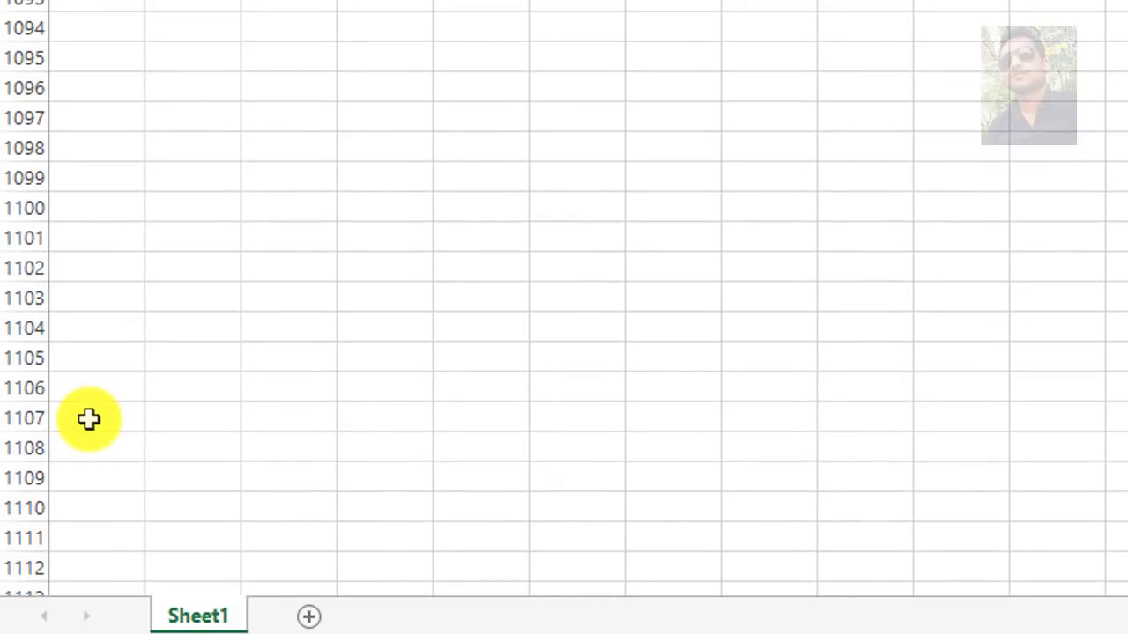
pyautogui.scroll(-9, 89, 420)
pyautogui.scroll(-4, 55, 476)
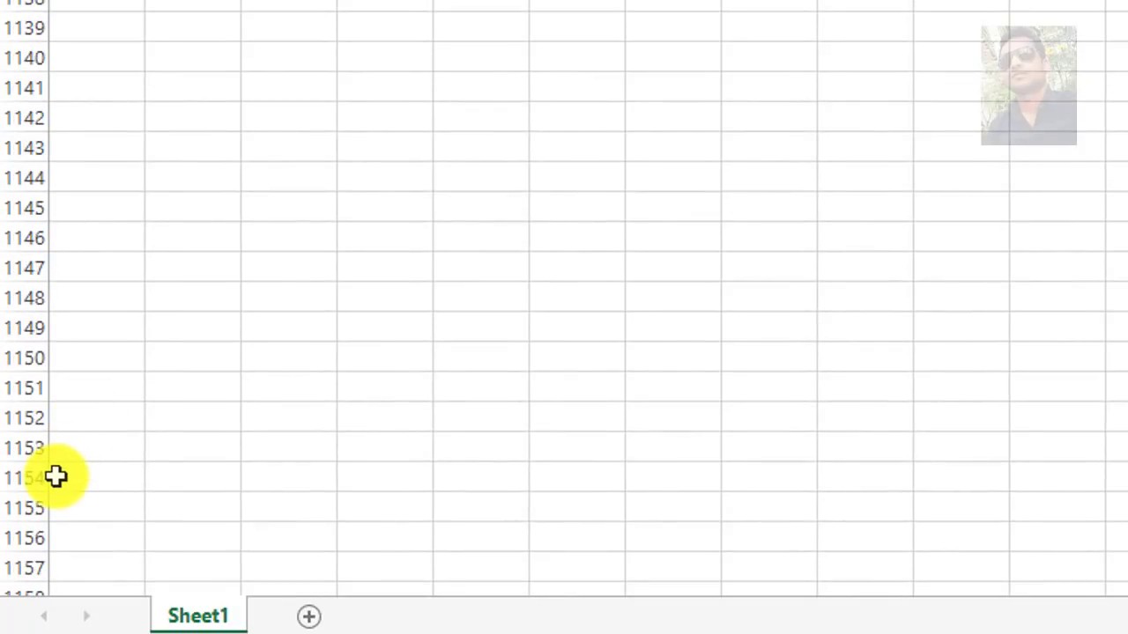
pyautogui.scroll(-8, 56, 476)
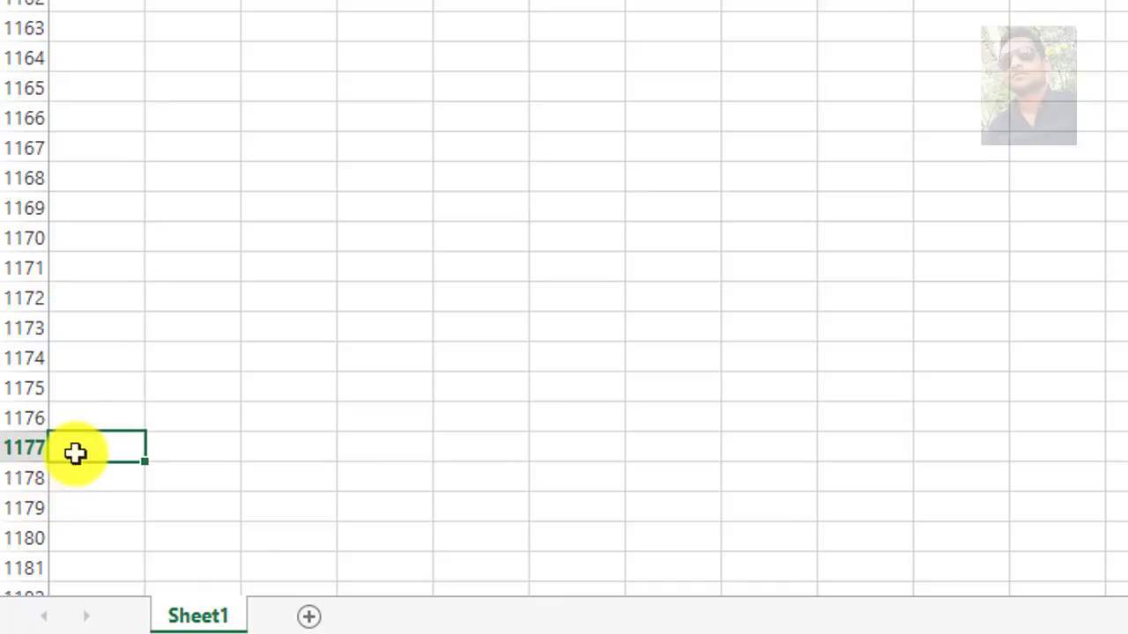
# Note 'ctrl+downarrow' in B1169, then jump from A1167 to row 1048576.
pyautogui.click(194, 276)
pyautogui.click(211, 221)
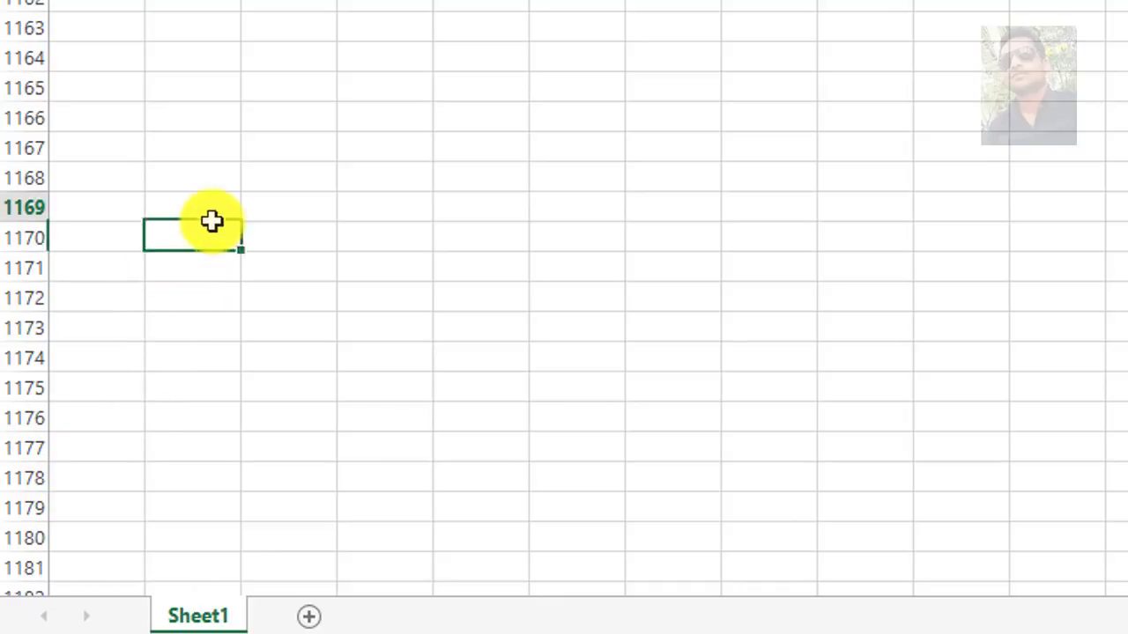
pyautogui.write('ctrl+downarrow')
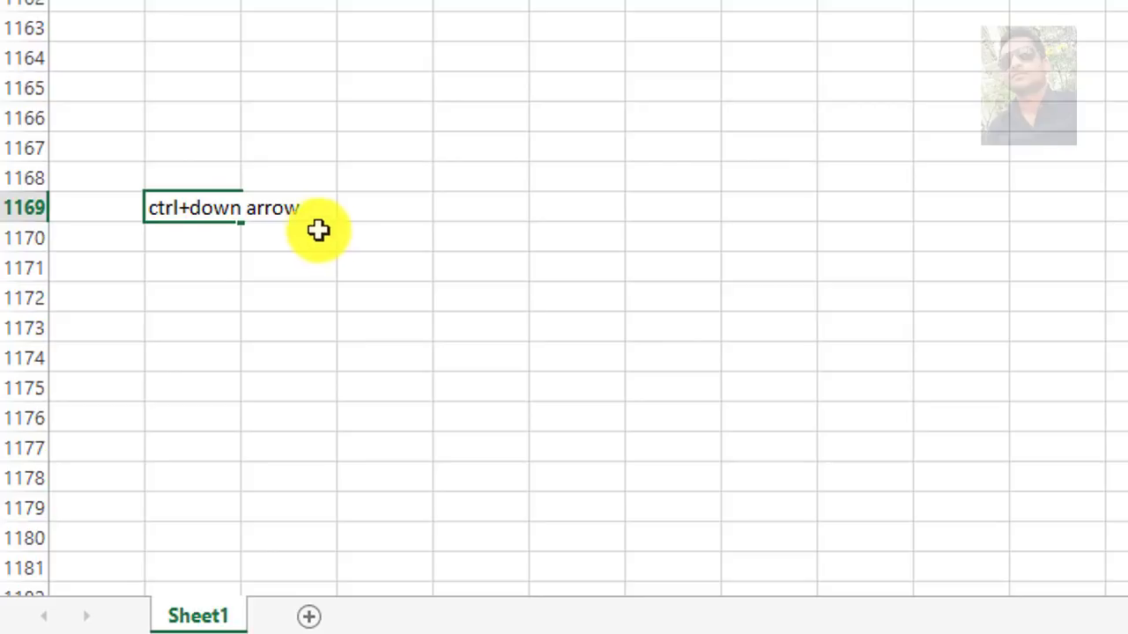
pyautogui.moveTo(214, 208); pyautogui.dragTo(326, 214)
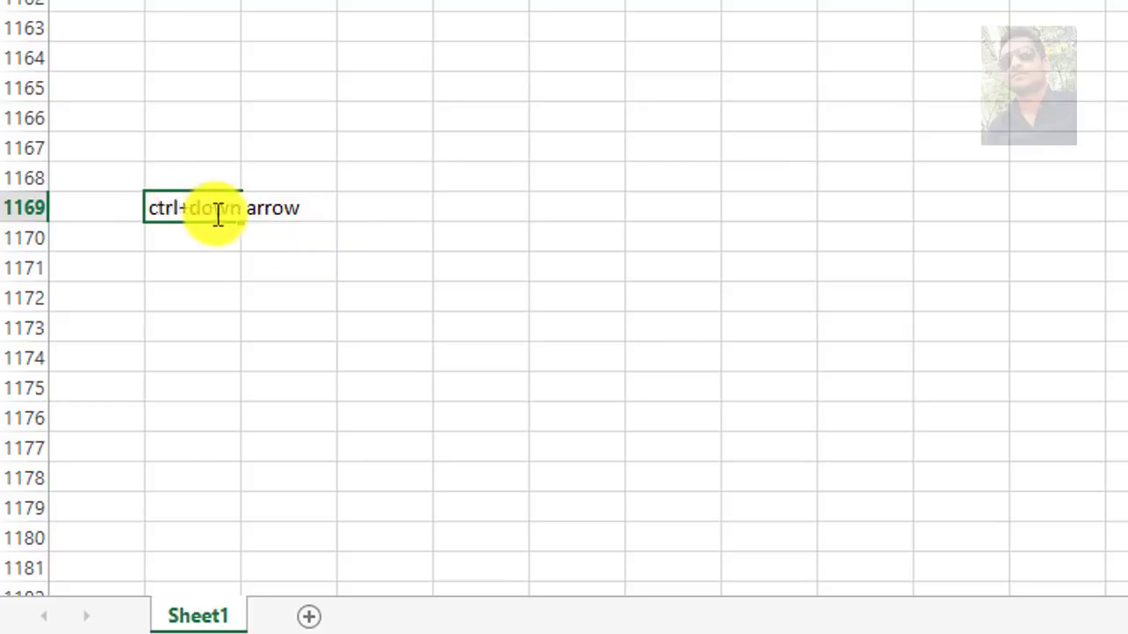
pyautogui.click(298, 225)
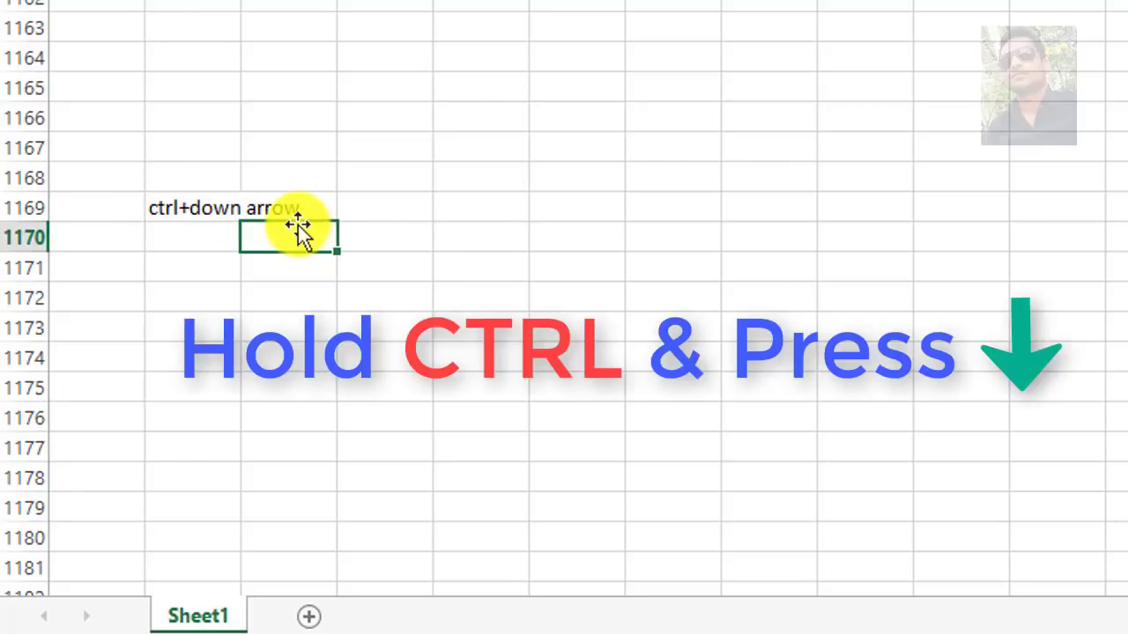
pyautogui.click(87, 141)
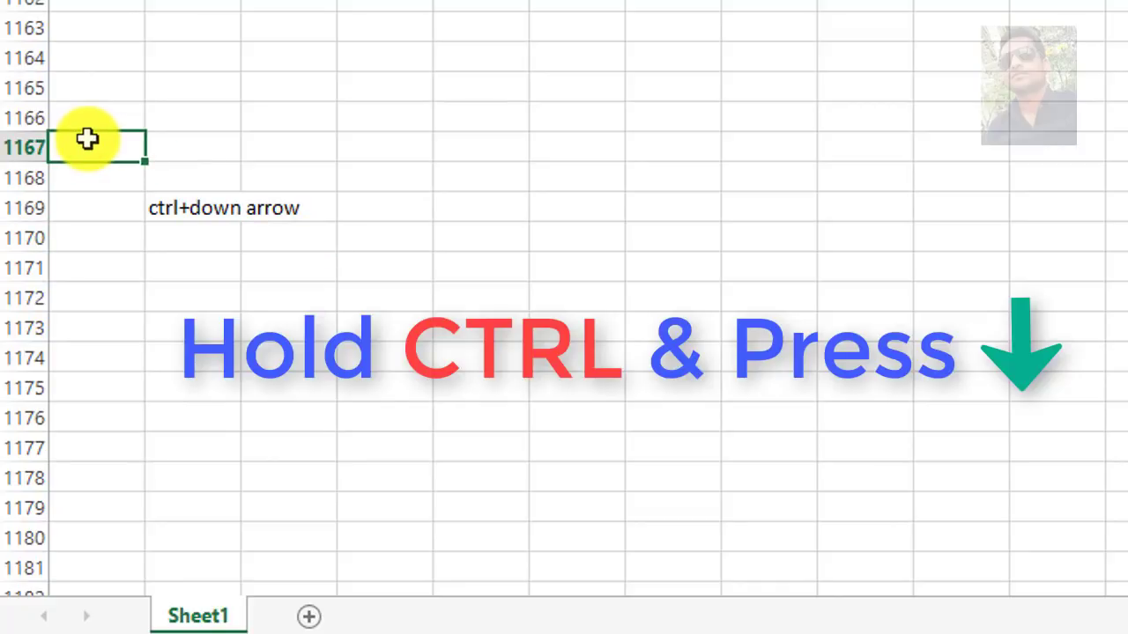
pyautogui.hotkey('ctrl', 'Down')
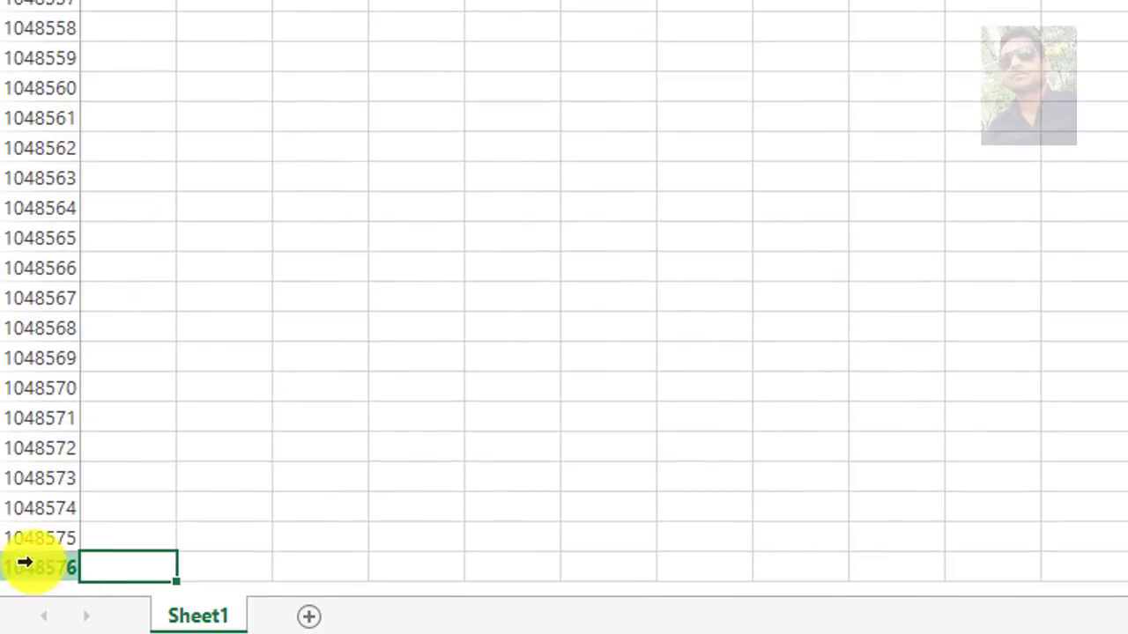
# Scroll around the bottom of the sheet, then select cell A1048576.
pyautogui.scroll(-5, 99, 569)
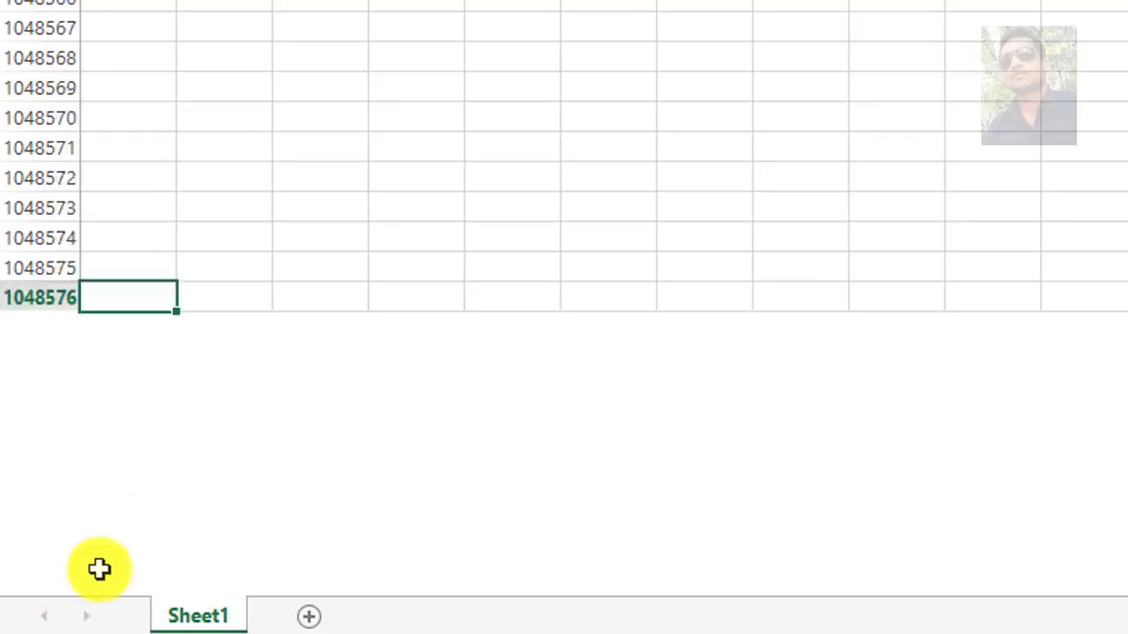
pyautogui.scroll(-3, 98, 569)
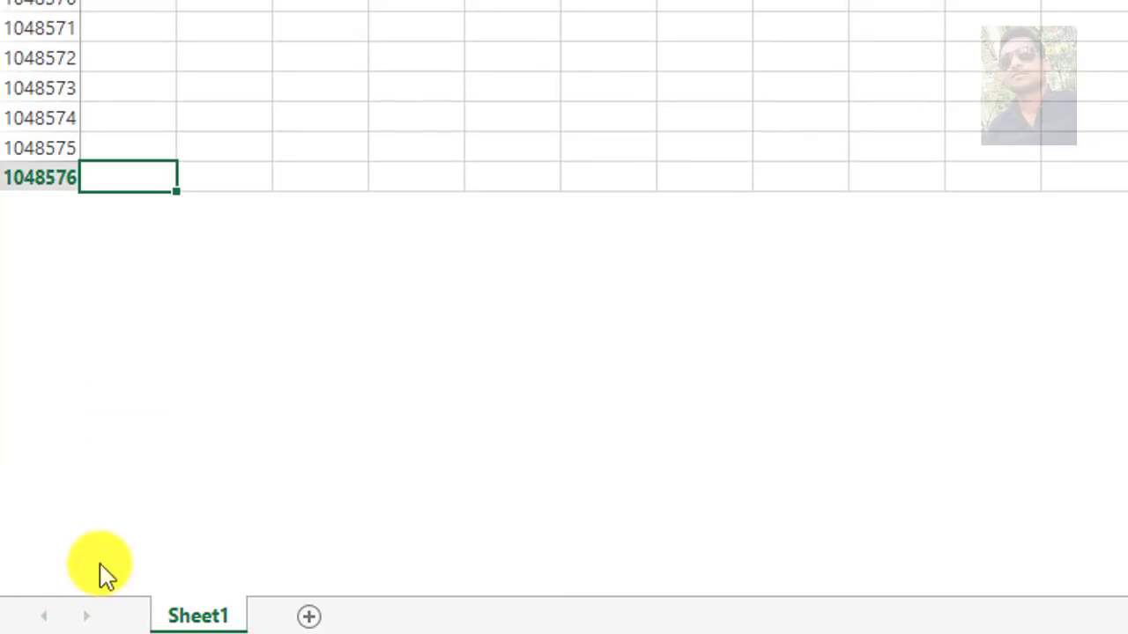
pyautogui.scroll(3, 233, 432)
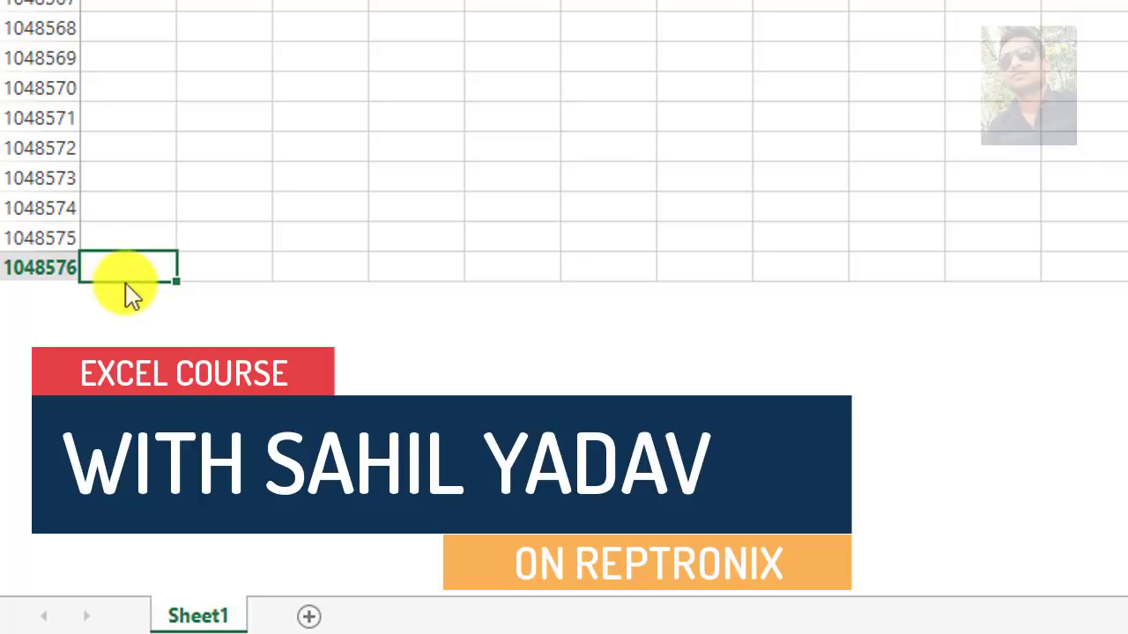
pyautogui.scroll(7, 132, 298)
pyautogui.scroll(1, 115, 287)
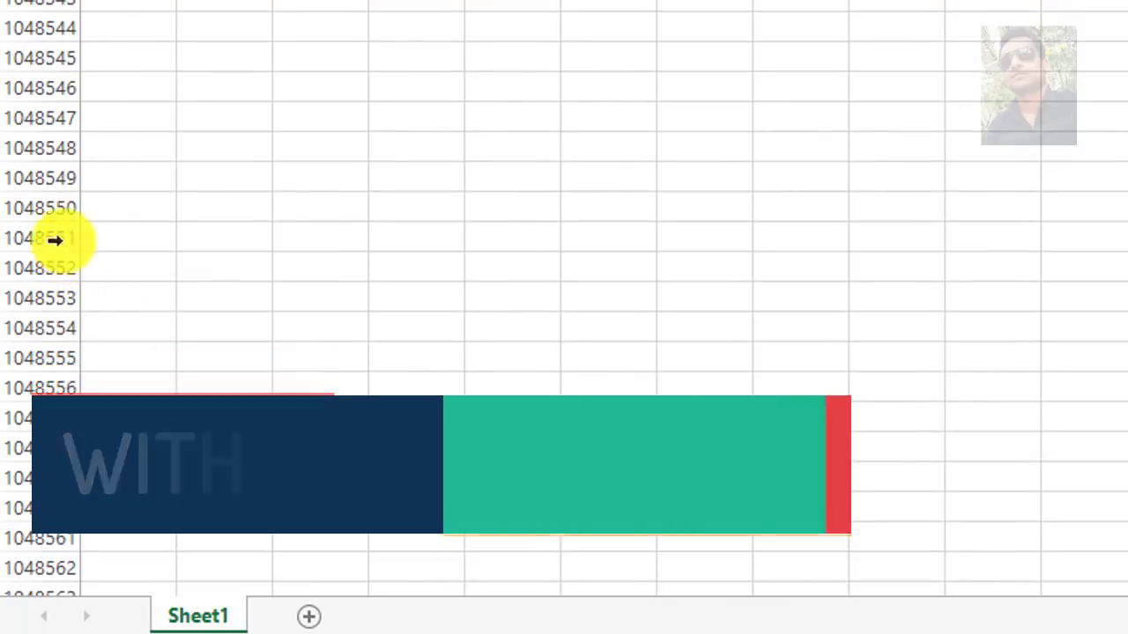
pyautogui.scroll(7, 98, 219)
pyautogui.scroll(5, 96, 220)
pyautogui.scroll(6, 98, 211)
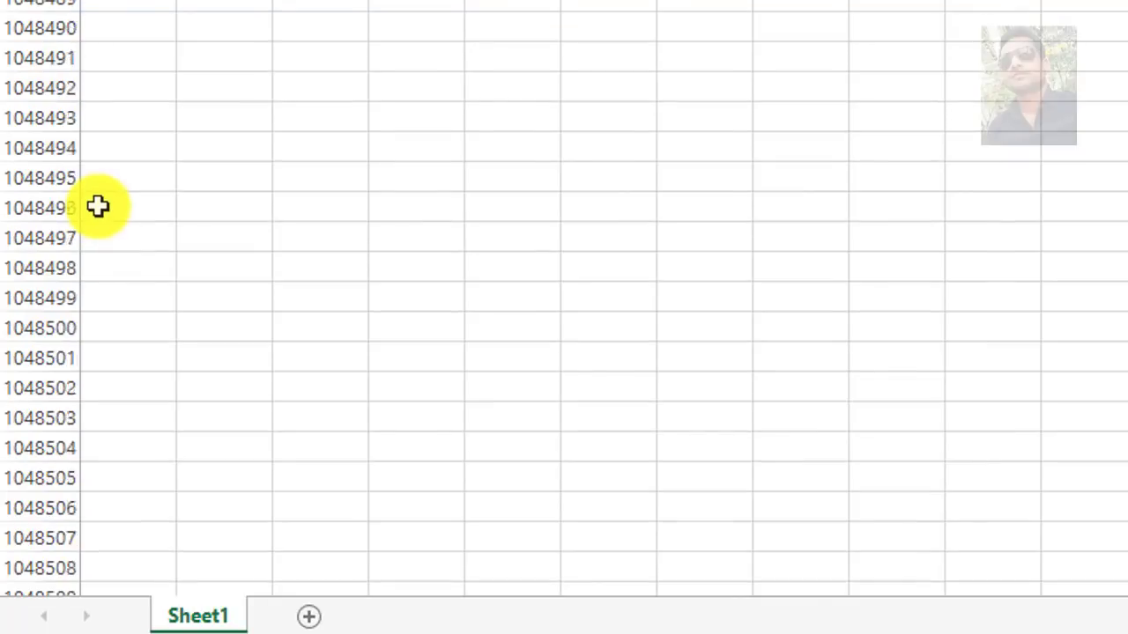
pyautogui.scroll(6, 97, 207)
pyautogui.scroll(5, 97, 203)
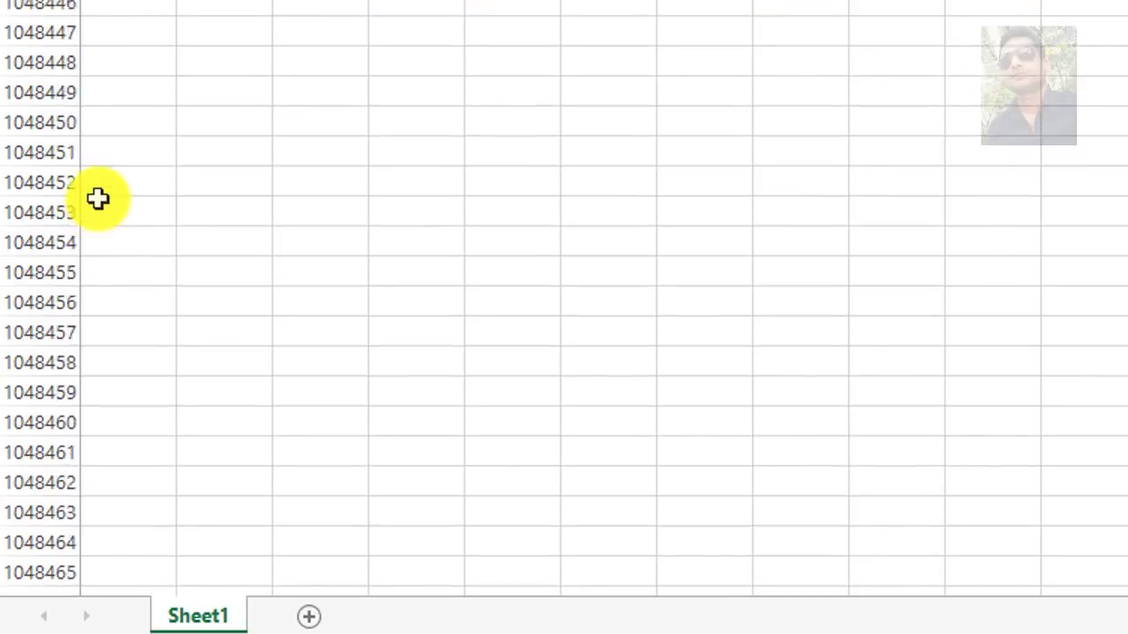
pyautogui.scroll(6, 95, 199)
pyautogui.scroll(-7, 94, 201)
pyautogui.scroll(-20, 93, 201)
pyautogui.click(81, 444)
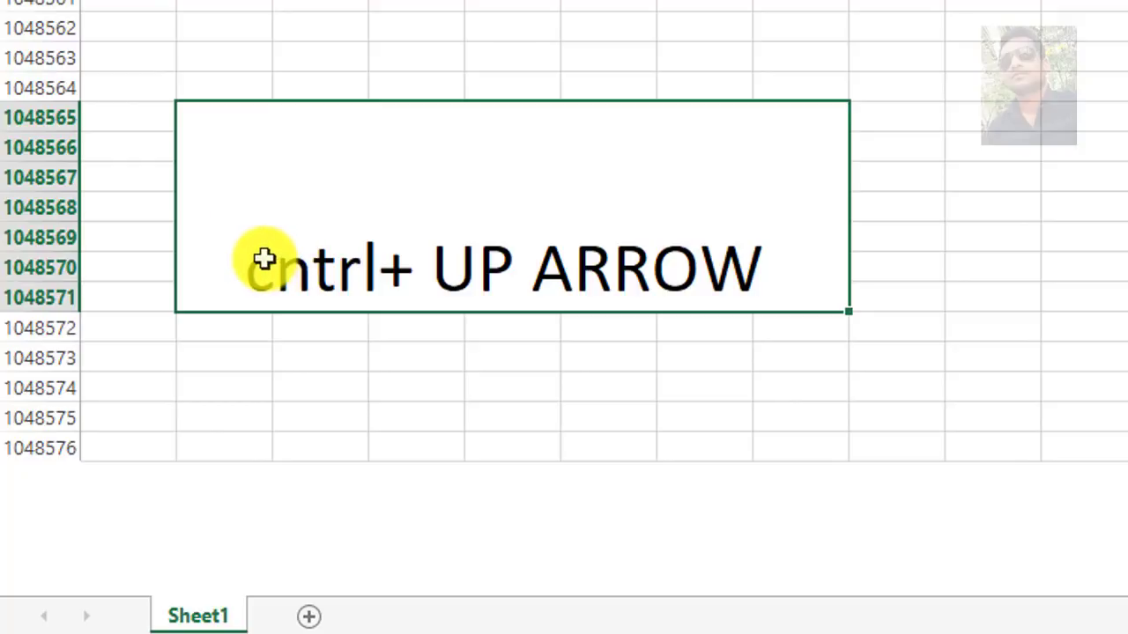
# From A1048574 near the bottom, jump back to cell A1 with Ctrl+Up.
pyautogui.click(124, 386)
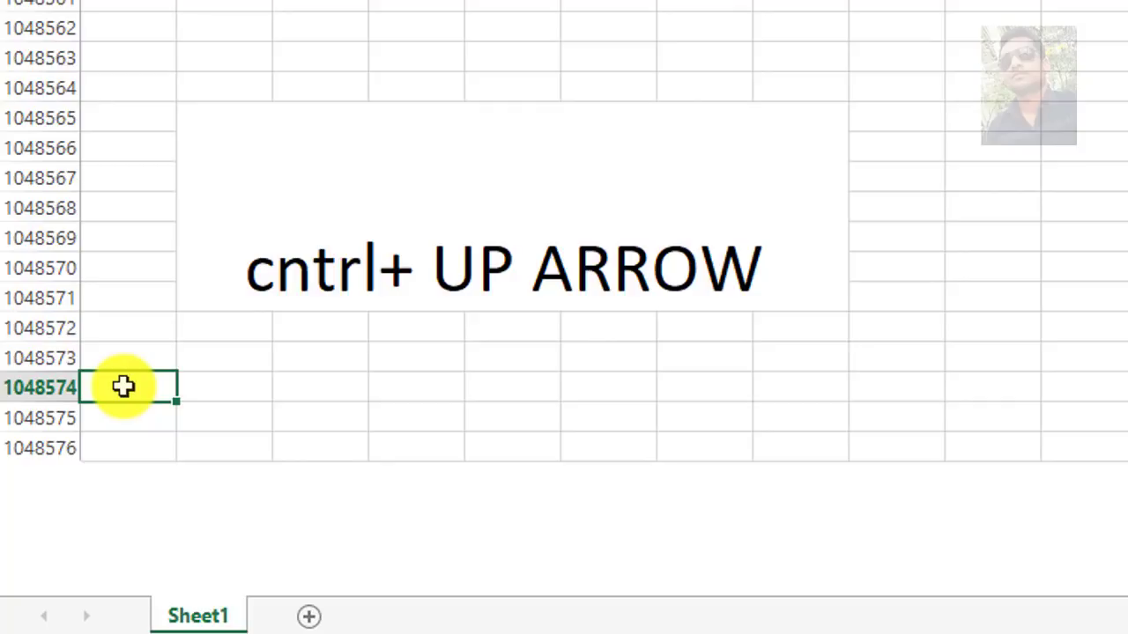
pyautogui.hotkey('shift', 'Up')
pyautogui.press('Down')
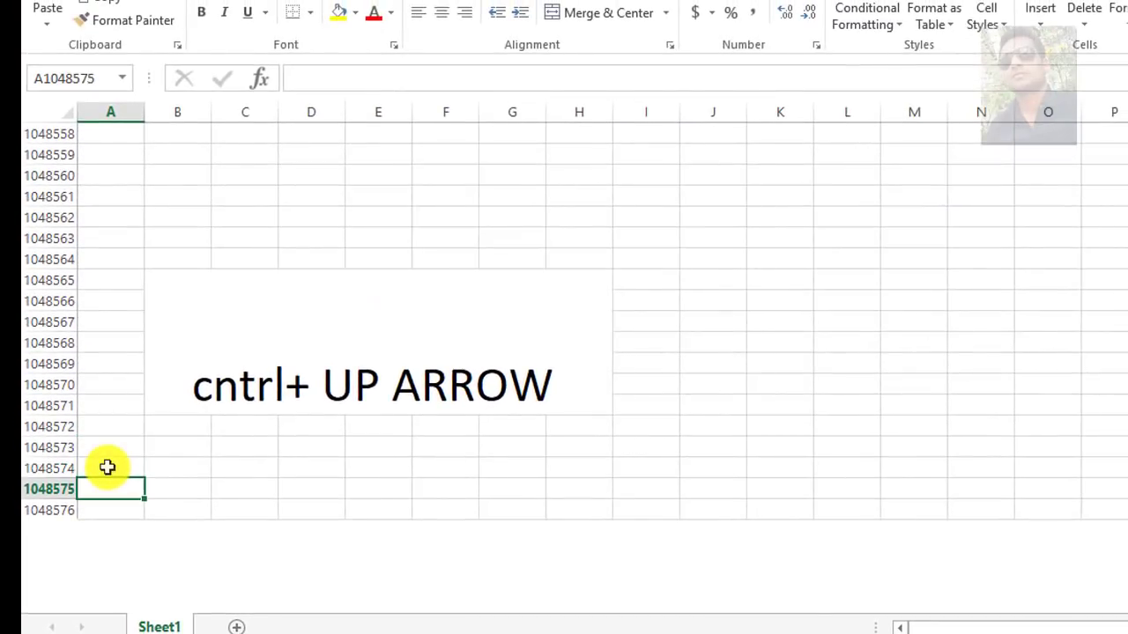
pyautogui.hotkey('ctrl', 'Up')
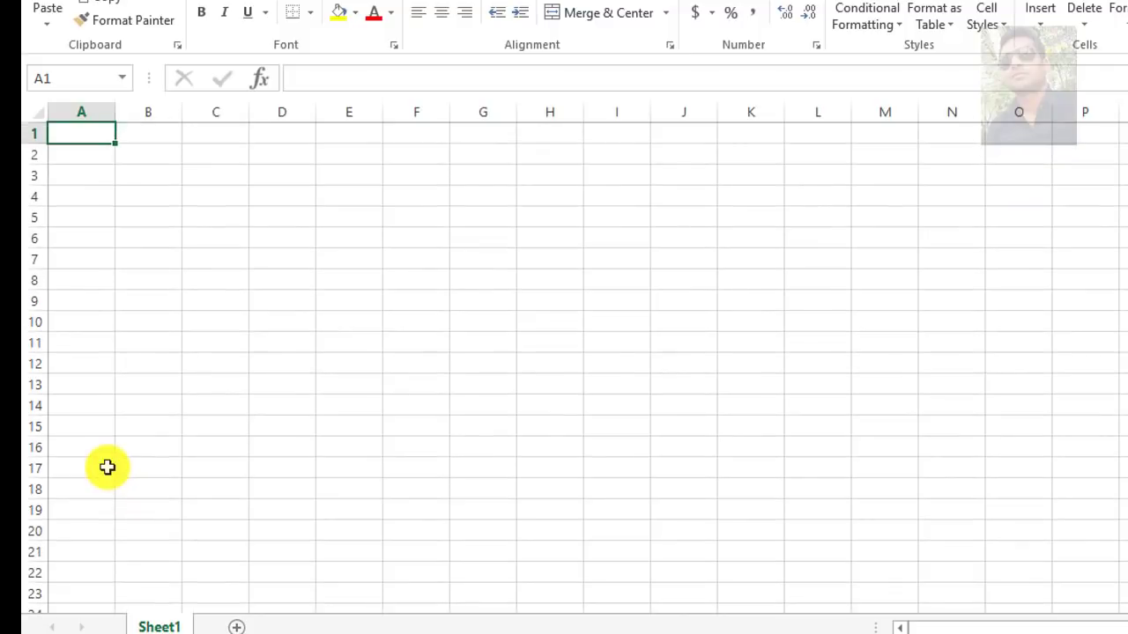